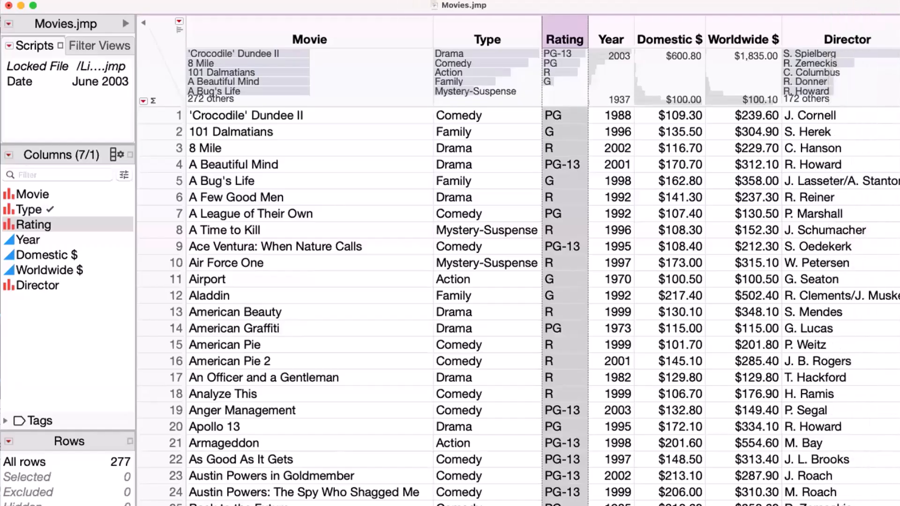
Step: Examine the Year, Domestic $, Worldwide $ and Director columns, then the first movie's row
{"action": "left_click", "coordinate": [601, 26]}
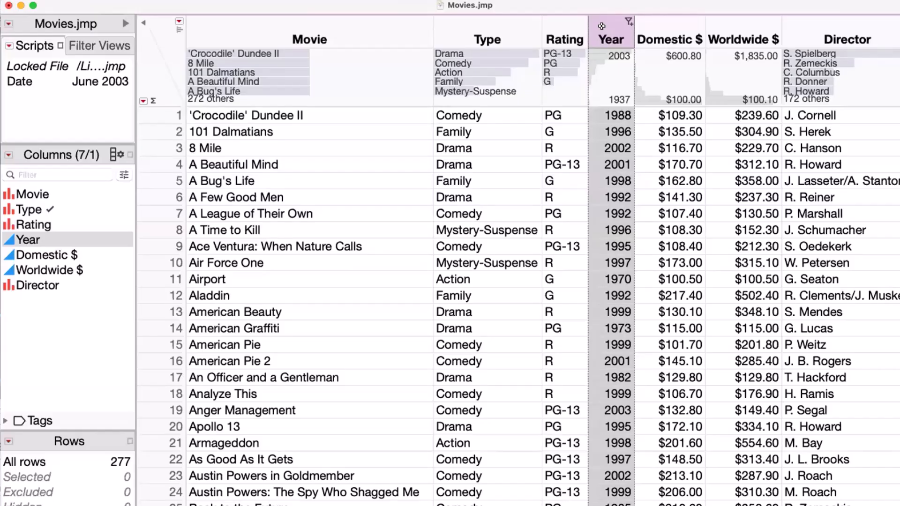
{"action": "left_click", "coordinate": [677, 24]}
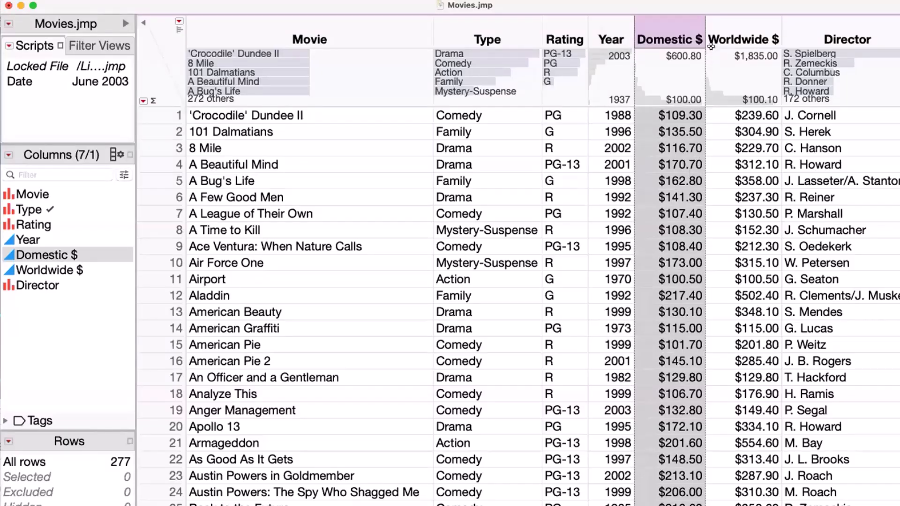
{"action": "left_click", "coordinate": [724, 38]}
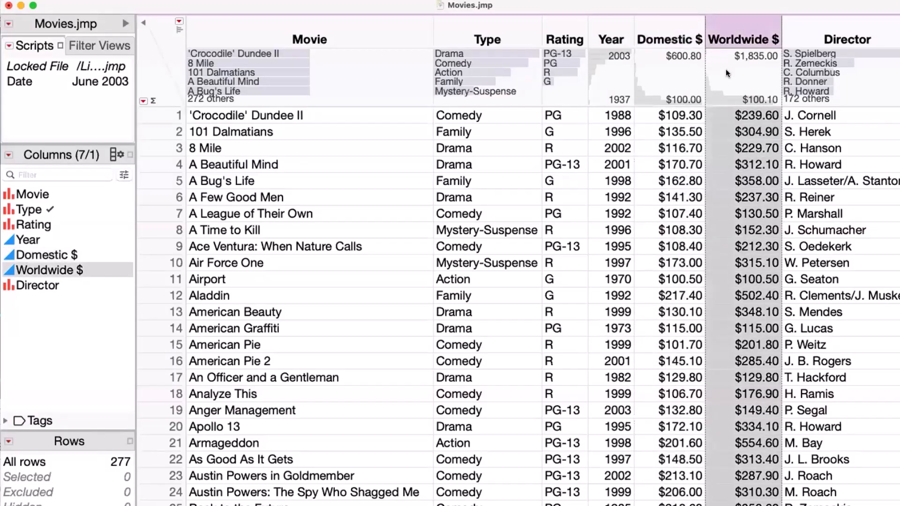
{"action": "left_click", "coordinate": [844, 29]}
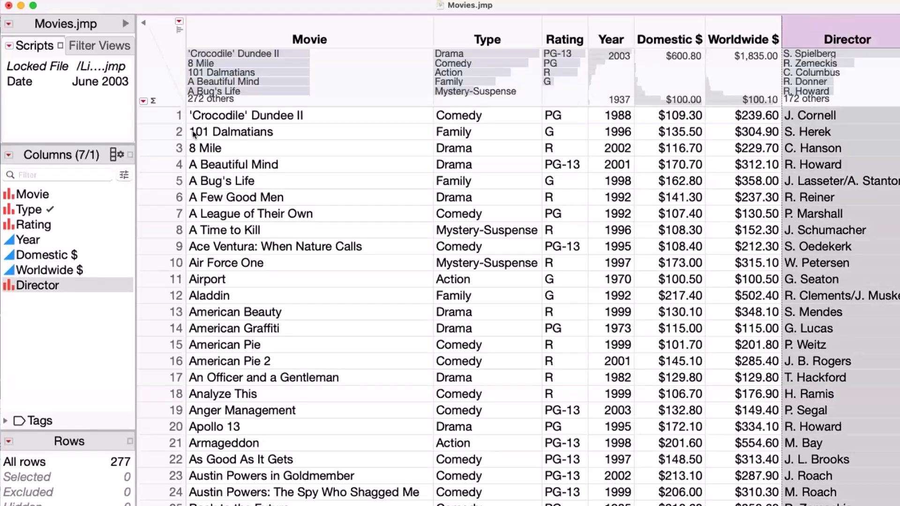
{"action": "left_click", "coordinate": [166, 116]}
{"action": "left_click", "coordinate": [175, 51]}
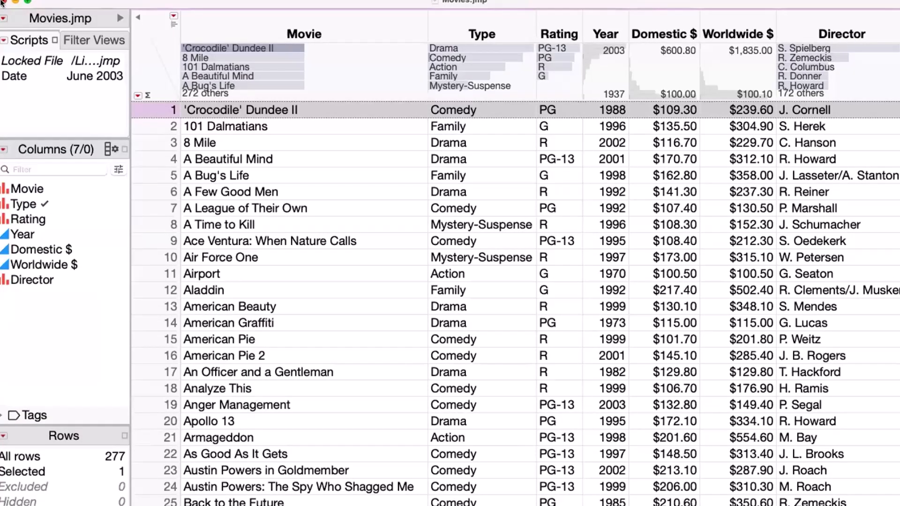
Step: Close the Movies.jmp data table without saving its changes
{"action": "left_click", "coordinate": [3, 2]}
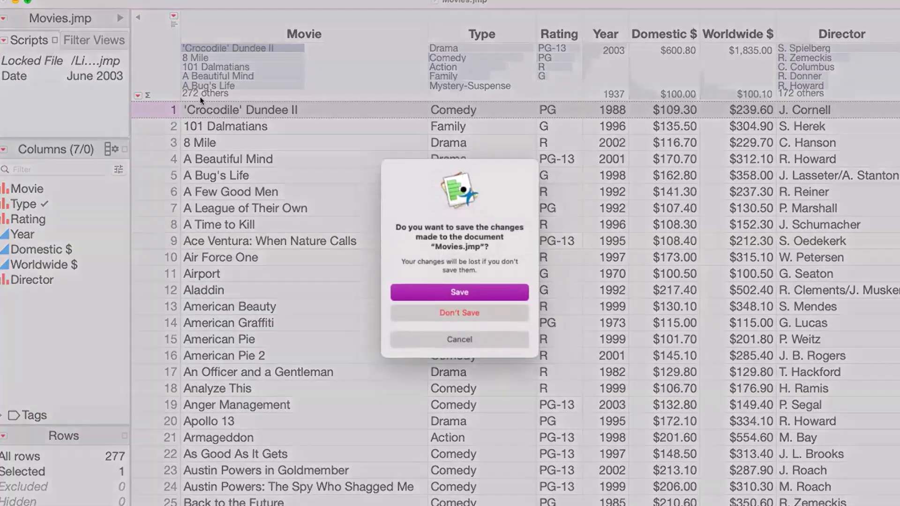
{"action": "left_click", "coordinate": [466, 311]}
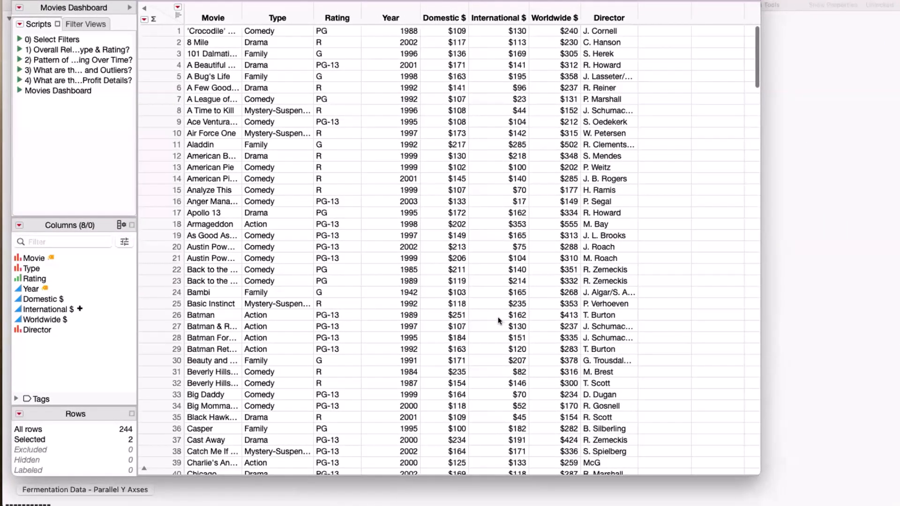
Step: Inspect the formula behind the International $ column and close the formula editor
{"action": "left_click", "coordinate": [492, 11]}
{"action": "left_click", "coordinate": [80, 309]}
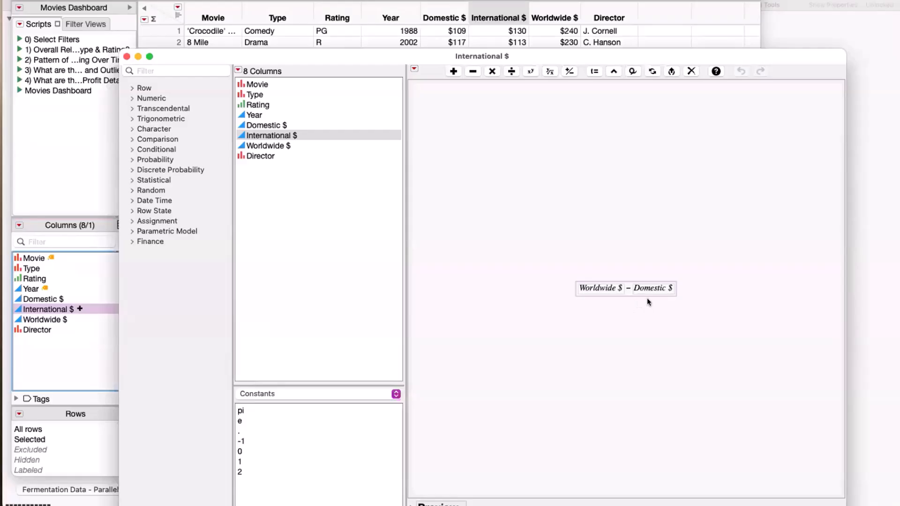
{"action": "left_click", "coordinate": [127, 57]}
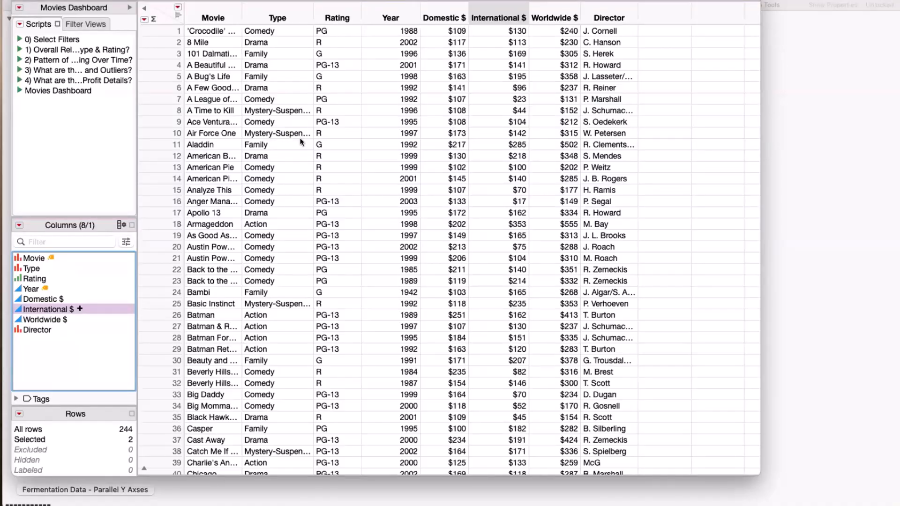
Step: Widen the Movie column enough to show nearly all the full titles
{"action": "left_click", "coordinate": [52, 259]}
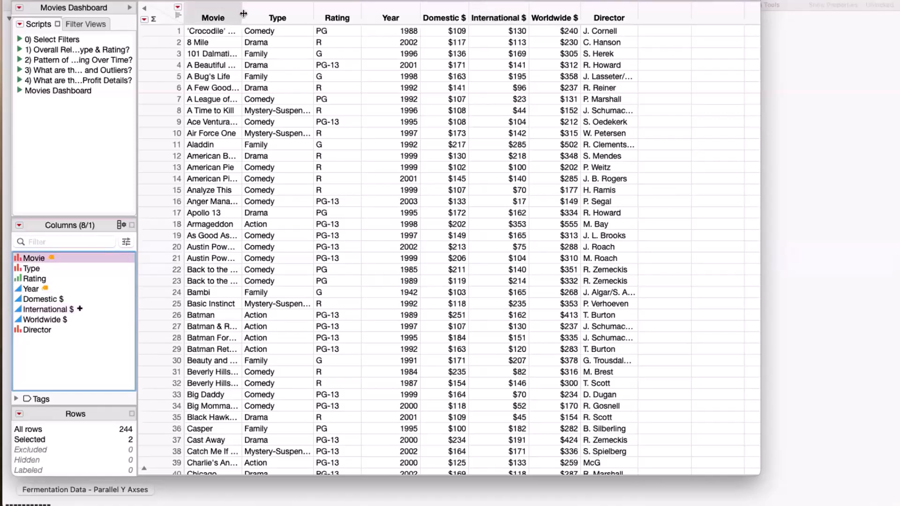
{"action": "left_click_drag", "start_coordinate": [238, 14], "coordinate": [315, 17]}
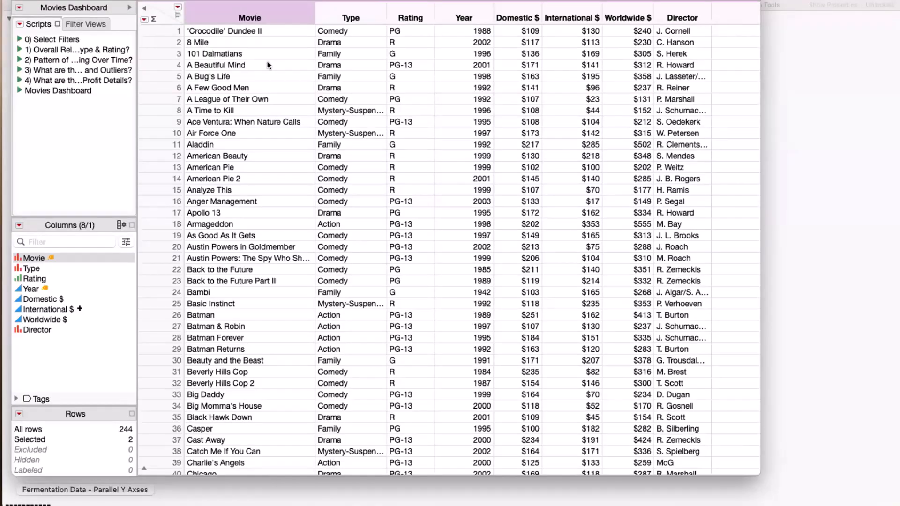
{"action": "left_click", "coordinate": [238, 31]}
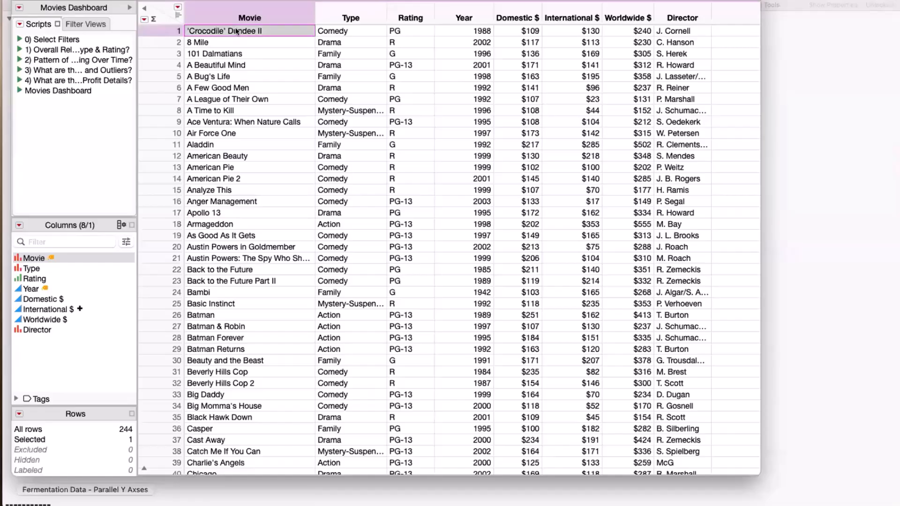
Step: Examine the Label/Unlabel option for the Movie column and the label tags on the Movie and Year columns
{"action": "right_click", "coordinate": [218, 8]}
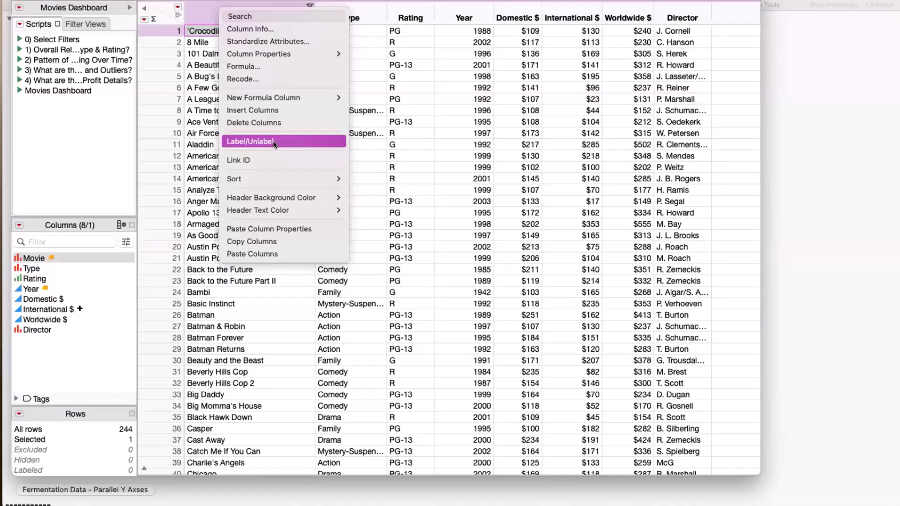
{"action": "left_click", "coordinate": [62, 259]}
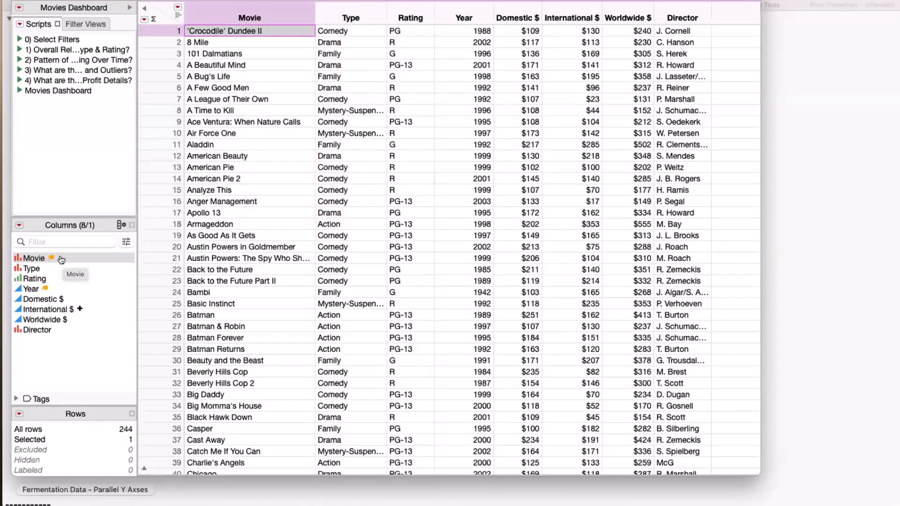
{"action": "right_click", "coordinate": [221, 15]}
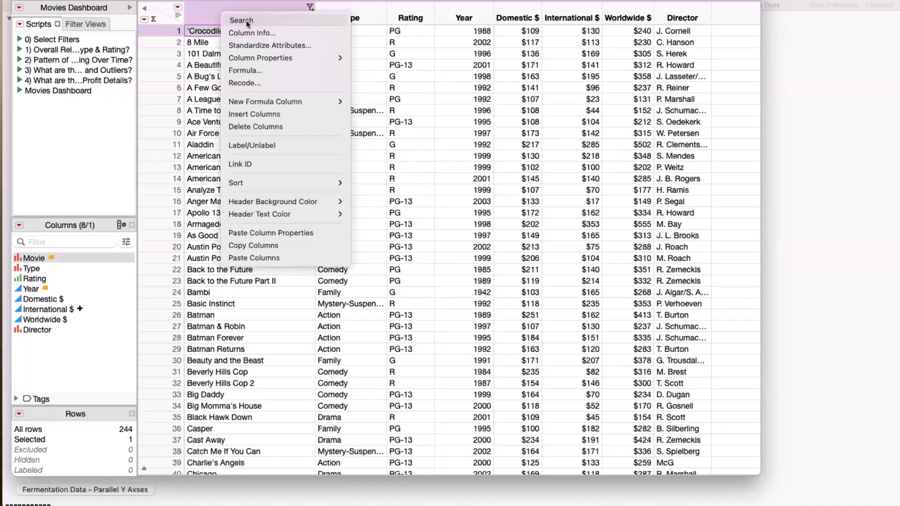
{"action": "left_click", "coordinate": [52, 257]}
{"action": "right_click", "coordinate": [34, 259]}
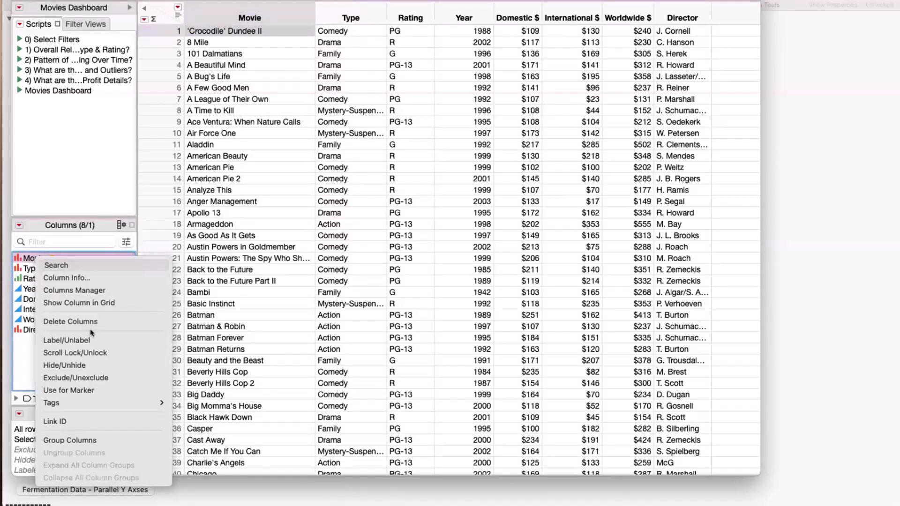
{"action": "left_click", "coordinate": [35, 257]}
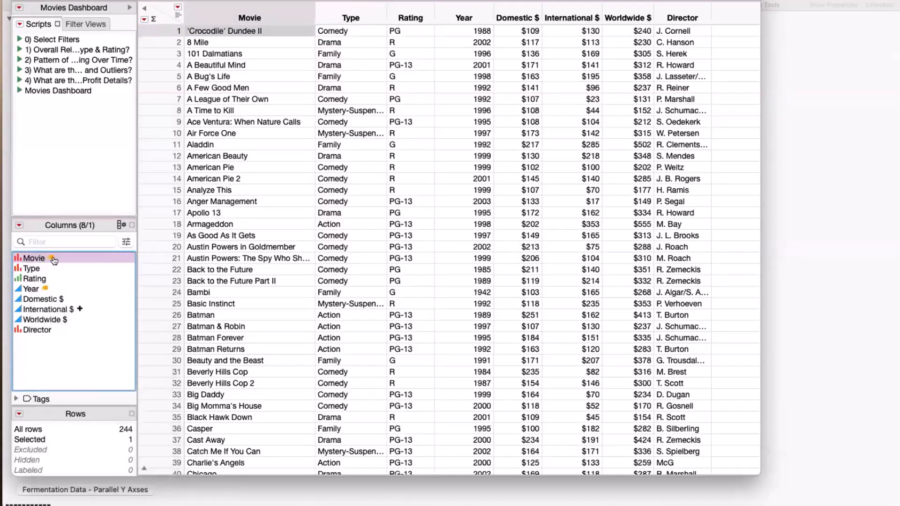
{"action": "left_click", "coordinate": [57, 289]}
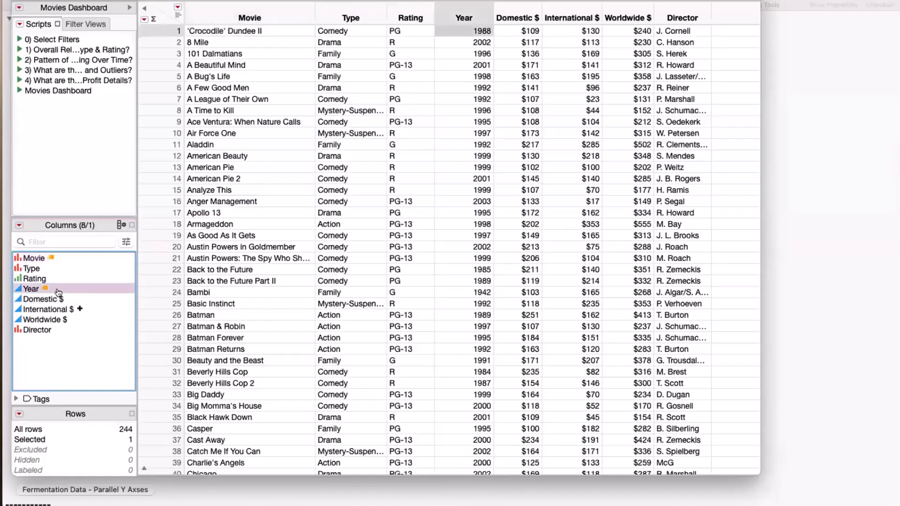
{"action": "left_click", "coordinate": [63, 259]}
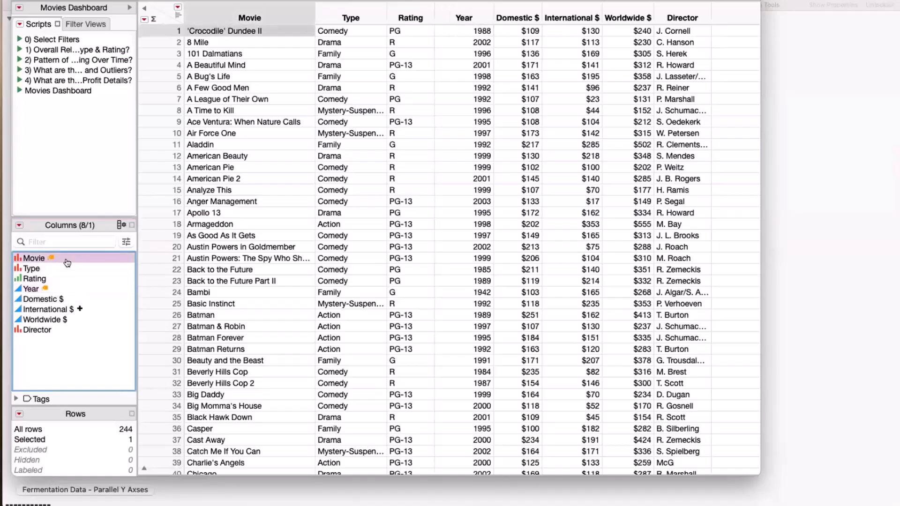
{"action": "left_click", "coordinate": [58, 289]}
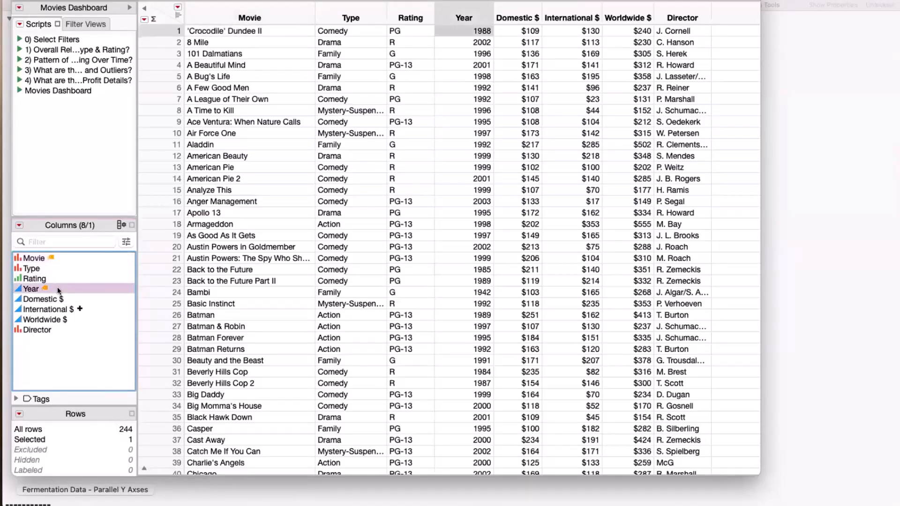
{"action": "left_click", "coordinate": [50, 259]}
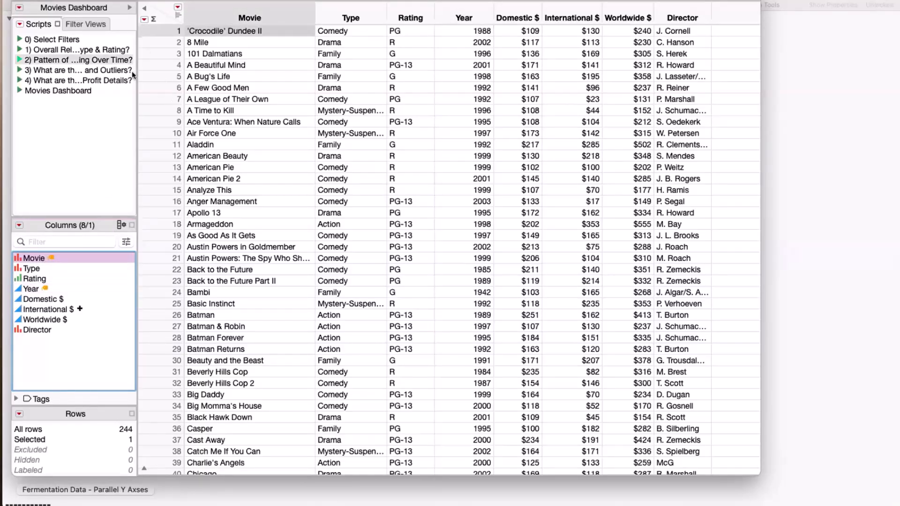
Step: Widen the table's side panel to show the full script names, and open Graph Builder in an enlarged window
{"action": "left_click_drag", "start_coordinate": [135, 72], "coordinate": [206, 80]}
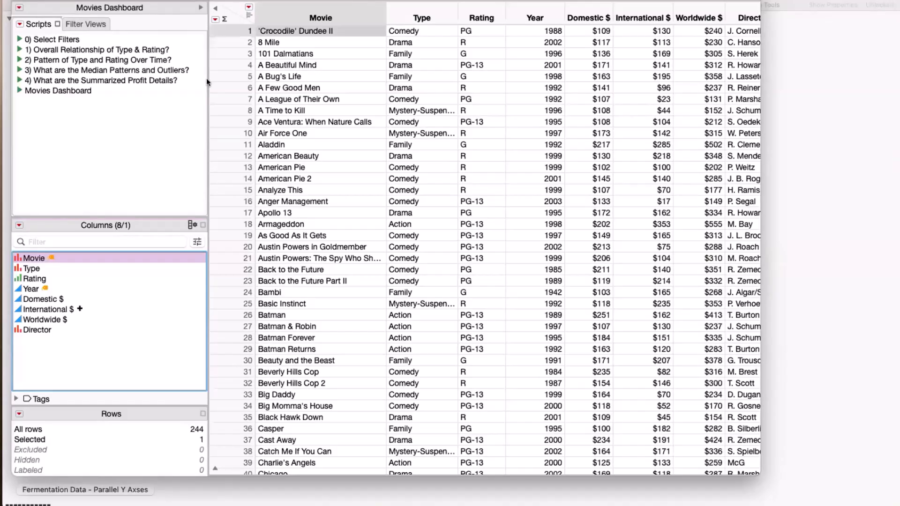
{"action": "left_click", "coordinate": [258, 0]}
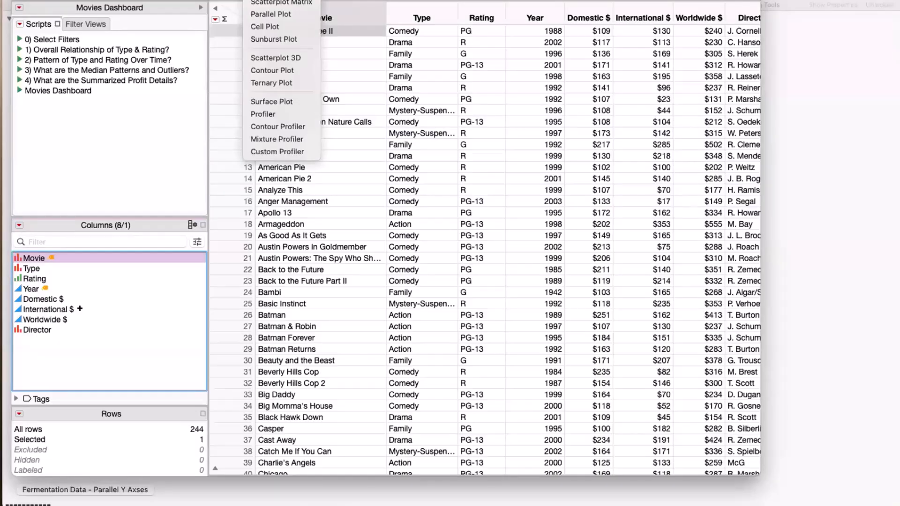
{"action": "left_click", "coordinate": [274, 0]}
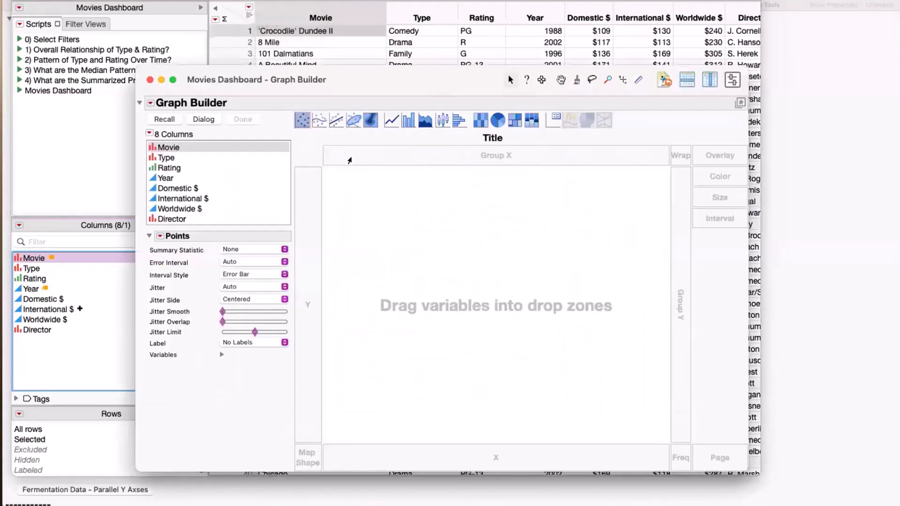
{"action": "left_click_drag", "start_coordinate": [365, 78], "coordinate": [280, 3]}
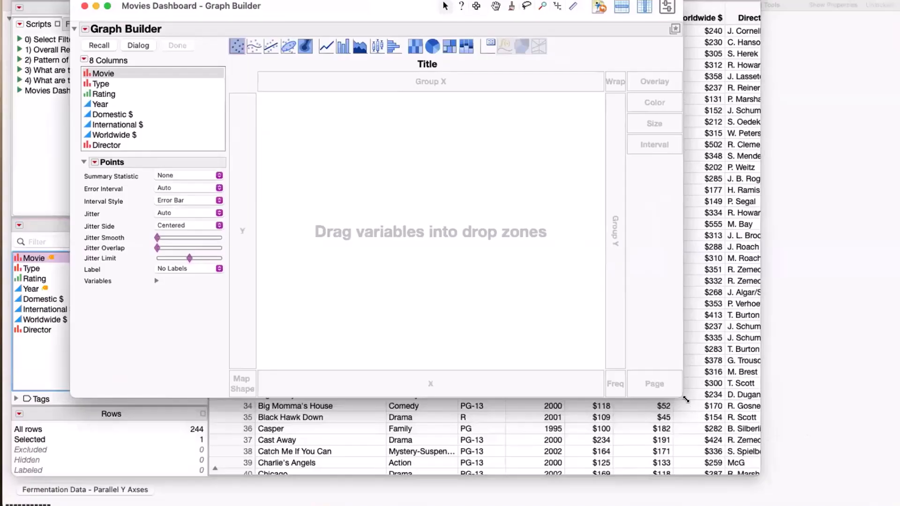
{"action": "left_click_drag", "start_coordinate": [683, 398], "coordinate": [762, 460]}
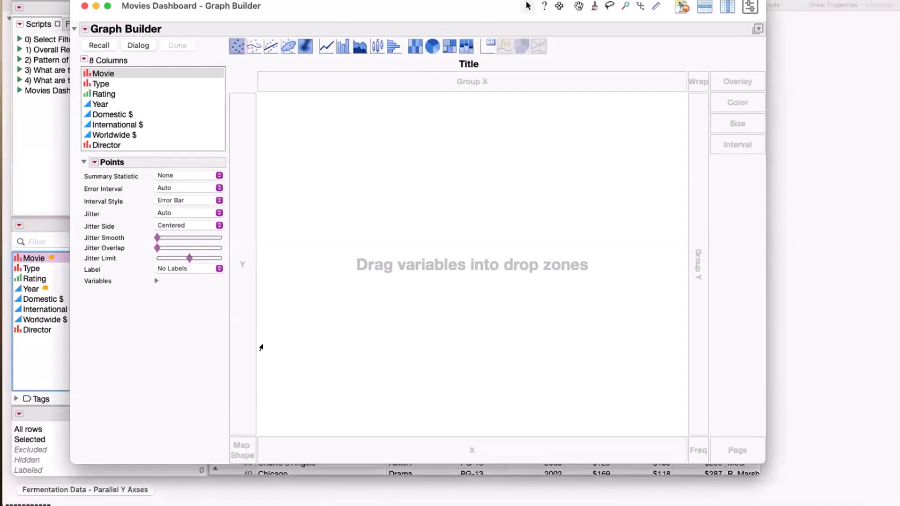
{"action": "mouse_move", "coordinate": [131, 348]}
{"action": "left_mouse_down"}
{"action": "mouse_move", "coordinate": [137, 41]}
{"action": "mouse_move", "coordinate": [103, 149]}
{"action": "mouse_move", "coordinate": [185, 138]}
{"action": "mouse_move", "coordinate": [70, 70]}
{"action": "left_mouse_up"}
{"action": "left_click_drag", "start_coordinate": [78, 142], "coordinate": [141, 154]}
{"action": "left_click_drag", "start_coordinate": [149, 363], "coordinate": [322, 348]}
{"action": "mouse_move", "coordinate": [564, 316]}
{"action": "left_mouse_down"}
{"action": "mouse_move", "coordinate": [509, 209]}
{"action": "mouse_move", "coordinate": [371, 289]}
{"action": "mouse_move", "coordinate": [603, 291]}
{"action": "mouse_move", "coordinate": [479, 219]}
{"action": "mouse_move", "coordinate": [377, 290]}
{"action": "mouse_move", "coordinate": [578, 298]}
{"action": "left_mouse_up"}
{"action": "mouse_move", "coordinate": [556, 189]}
{"action": "left_mouse_down"}
{"action": "mouse_move", "coordinate": [386, 324]}
{"action": "mouse_move", "coordinate": [607, 263]}
{"action": "mouse_move", "coordinate": [443, 226]}
{"action": "left_mouse_up"}
{"action": "mouse_move", "coordinate": [126, 346]}
{"action": "left_mouse_down"}
{"action": "mouse_move", "coordinate": [181, 341]}
{"action": "mouse_move", "coordinate": [281, 251]}
{"action": "mouse_move", "coordinate": [235, 235]}
{"action": "mouse_move", "coordinate": [232, 306]}
{"action": "left_mouse_up"}
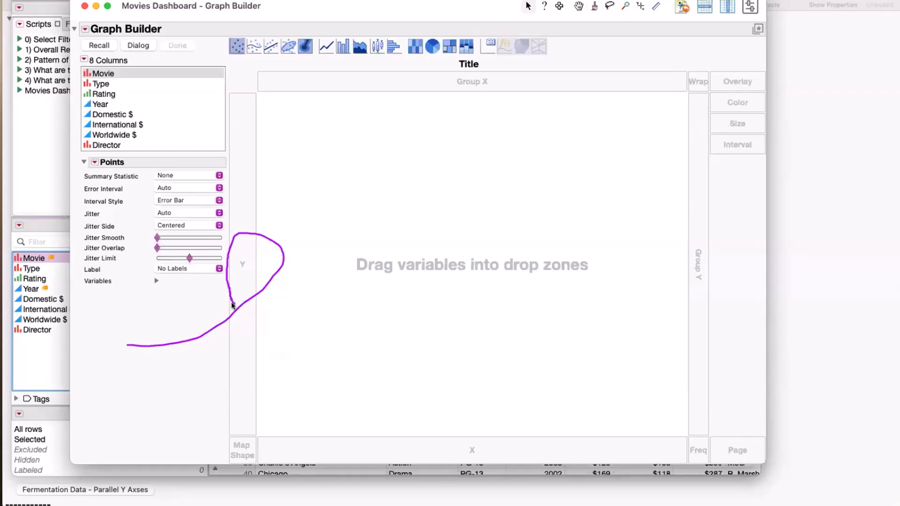
{"action": "mouse_move", "coordinate": [233, 305]}
{"action": "left_mouse_down"}
{"action": "mouse_move", "coordinate": [382, 456]}
{"action": "mouse_move", "coordinate": [487, 471]}
{"action": "mouse_move", "coordinate": [459, 422]}
{"action": "mouse_move", "coordinate": [464, 459]}
{"action": "left_mouse_up"}
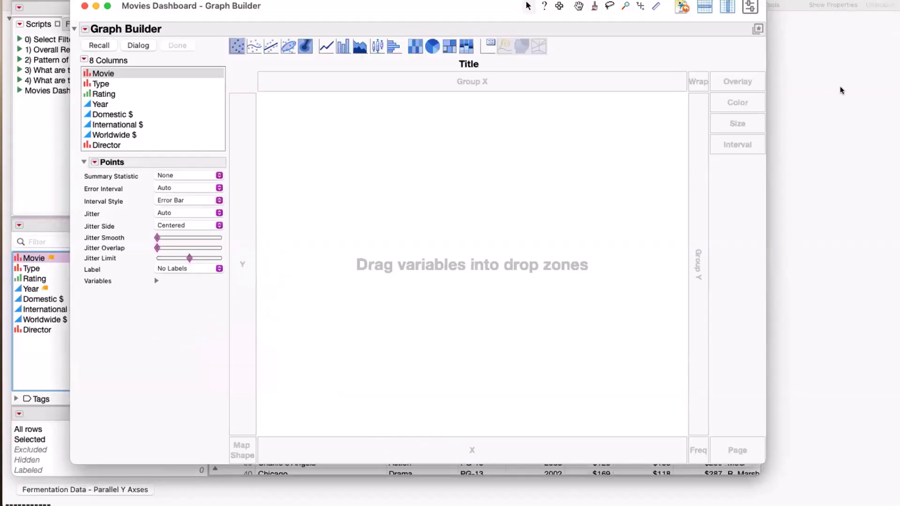
{"action": "mouse_move", "coordinate": [714, 51]}
{"action": "left_mouse_down"}
{"action": "mouse_move", "coordinate": [714, 90]}
{"action": "mouse_move", "coordinate": [759, 90]}
{"action": "mouse_move", "coordinate": [716, 78]}
{"action": "mouse_move", "coordinate": [731, 115]}
{"action": "mouse_move", "coordinate": [729, 89]}
{"action": "mouse_move", "coordinate": [713, 104]}
{"action": "mouse_move", "coordinate": [712, 129]}
{"action": "mouse_move", "coordinate": [711, 115]}
{"action": "left_mouse_up"}
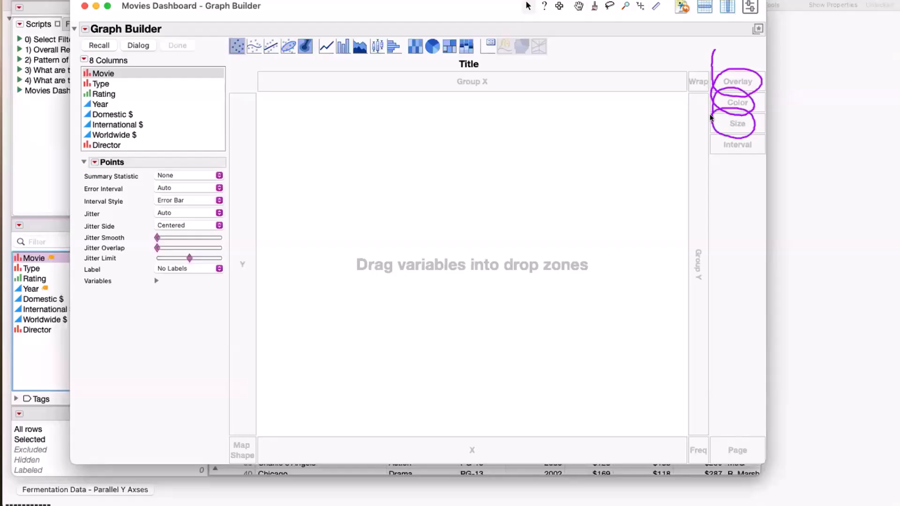
{"action": "mouse_move", "coordinate": [643, 56]}
{"action": "left_mouse_down"}
{"action": "mouse_move", "coordinate": [438, 57]}
{"action": "mouse_move", "coordinate": [469, 100]}
{"action": "mouse_move", "coordinate": [478, 50]}
{"action": "left_mouse_up"}
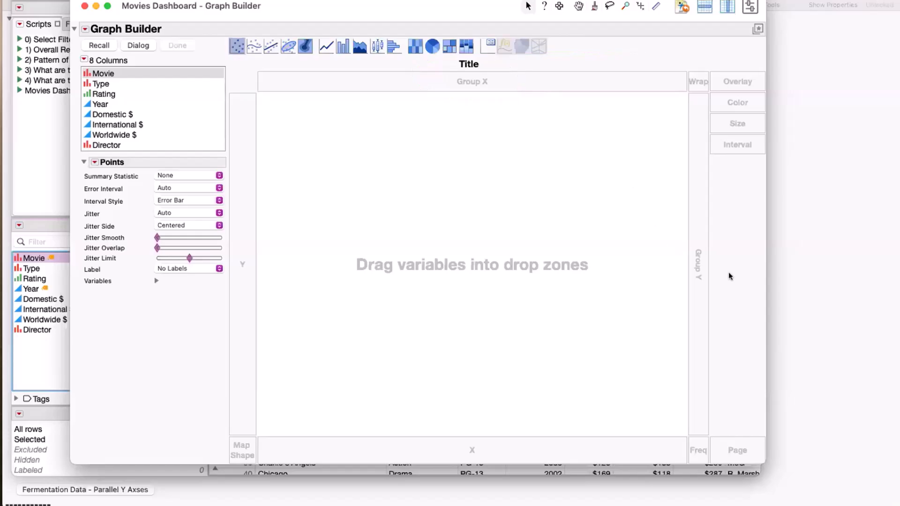
{"action": "mouse_move", "coordinate": [730, 274]}
{"action": "left_mouse_down"}
{"action": "mouse_move", "coordinate": [675, 240]}
{"action": "mouse_move", "coordinate": [703, 293]}
{"action": "left_mouse_up"}
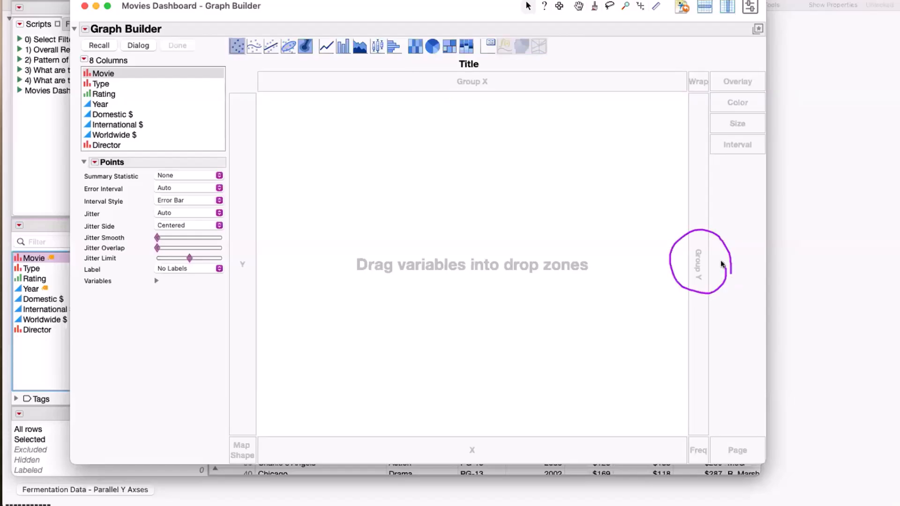
{"action": "mouse_move", "coordinate": [725, 367]}
{"action": "left_mouse_down"}
{"action": "mouse_move", "coordinate": [679, 426]}
{"action": "mouse_move", "coordinate": [702, 462]}
{"action": "left_mouse_up"}
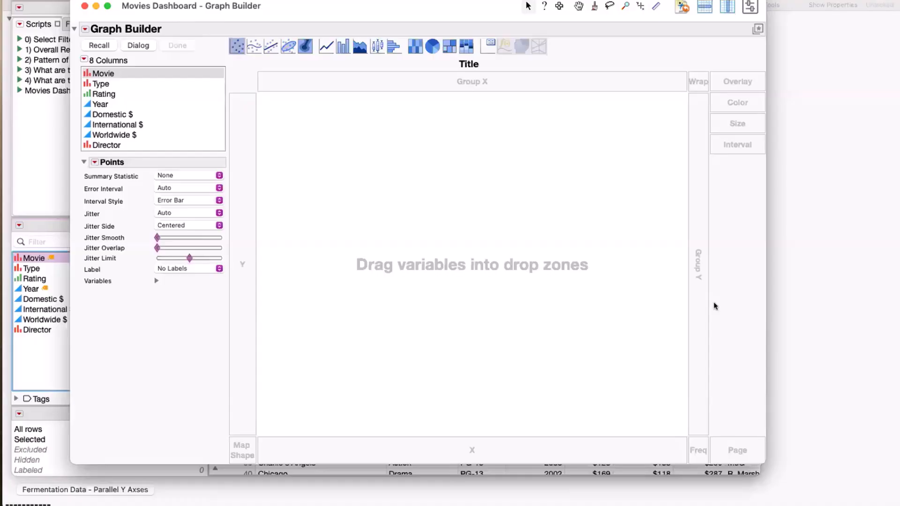
Step: Reposition the Graph Builder window and plot Type on the X axis as points
{"action": "left_click_drag", "start_coordinate": [293, 12], "coordinate": [322, 112]}
{"action": "left_click_drag", "start_coordinate": [283, 72], "coordinate": [290, 16]}
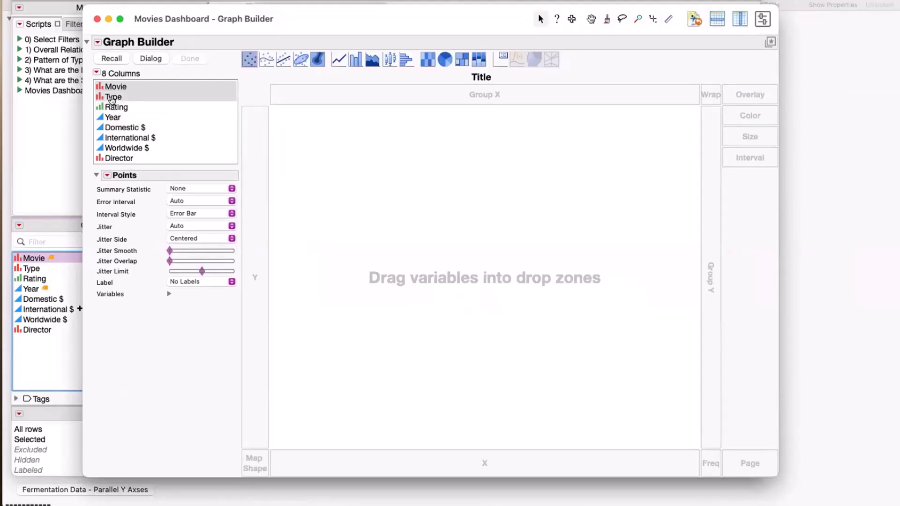
{"action": "left_click_drag", "start_coordinate": [111, 99], "coordinate": [407, 471]}
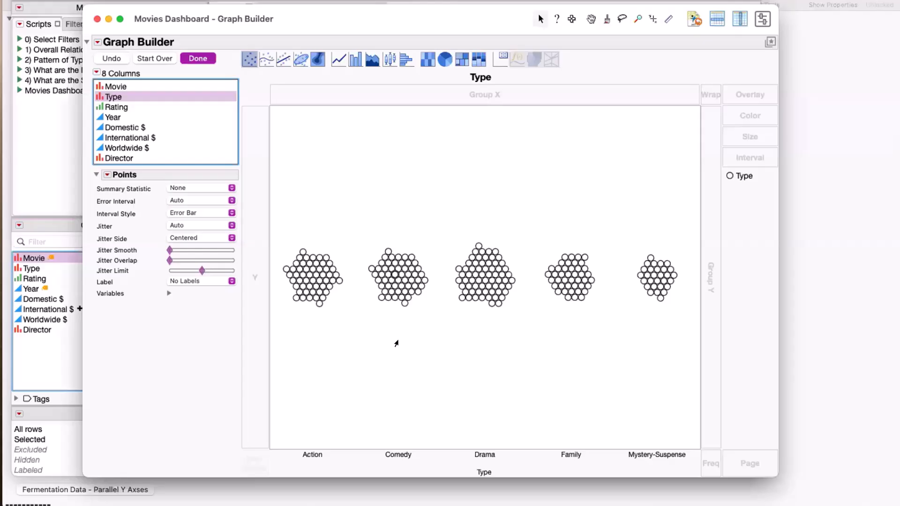
Step: Change the marker of the Type points to filled circles
{"action": "right_click", "coordinate": [730, 178]}
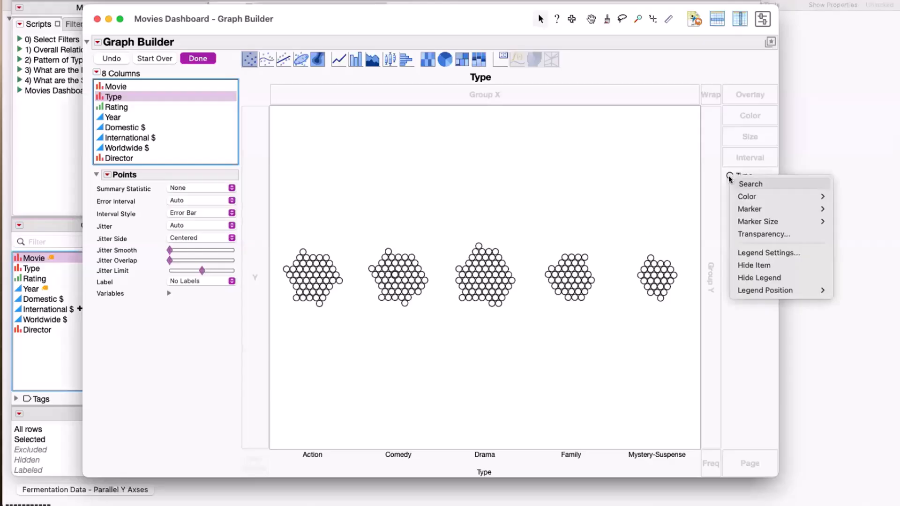
{"action": "mouse_move", "coordinate": [754, 209]}
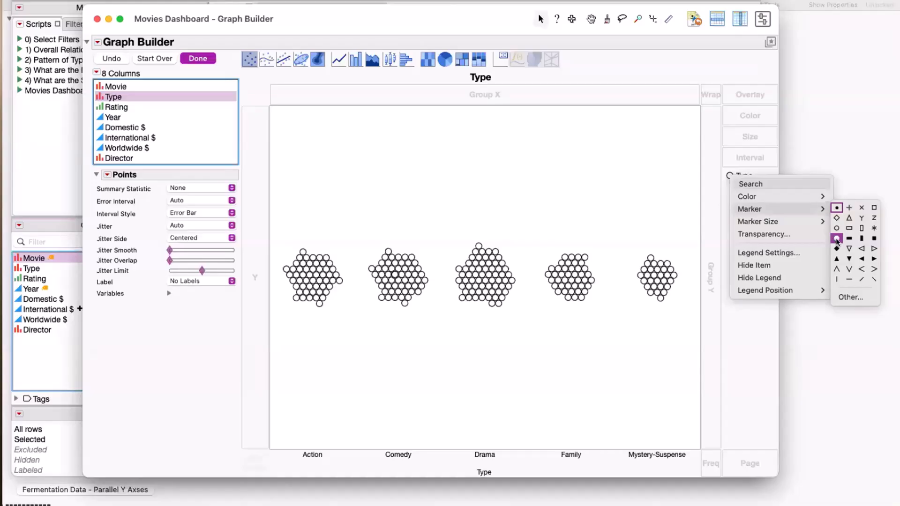
{"action": "left_click", "coordinate": [836, 240]}
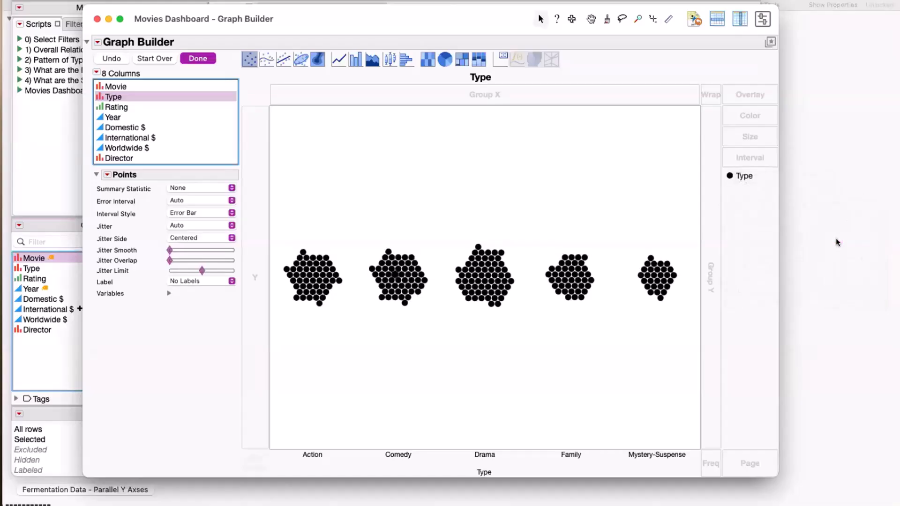
Step: Set the marker of the Type points back to open circles
{"action": "right_click", "coordinate": [729, 179]}
{"action": "mouse_move", "coordinate": [762, 209]}
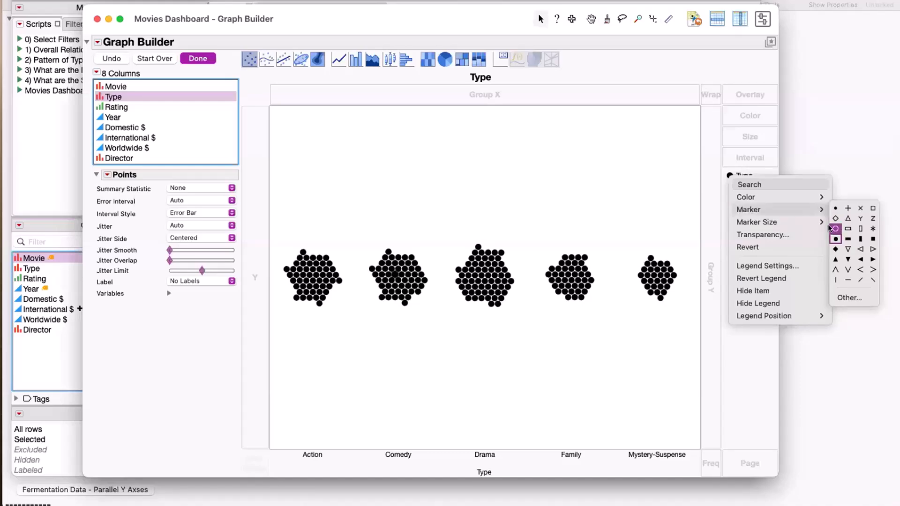
{"action": "left_click", "coordinate": [526, 271]}
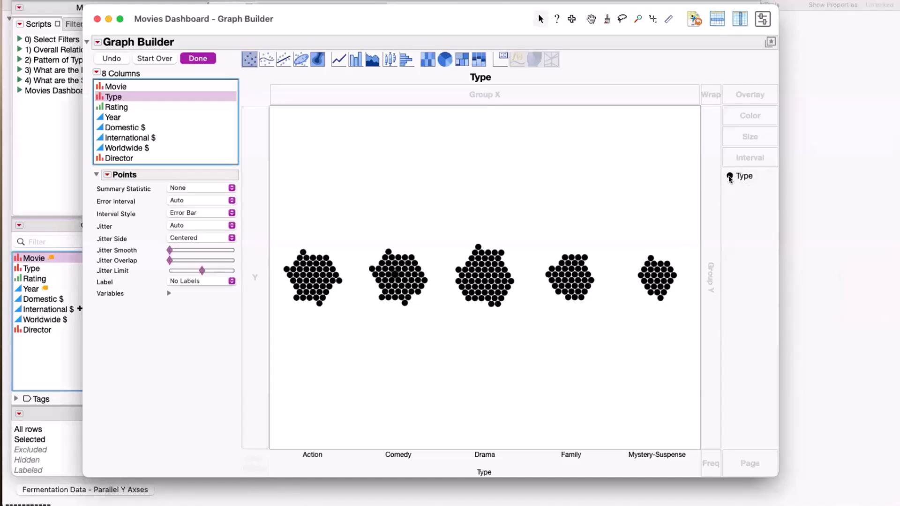
{"action": "right_click", "coordinate": [735, 176]}
{"action": "mouse_move", "coordinate": [769, 207]}
{"action": "left_click", "coordinate": [833, 226]}
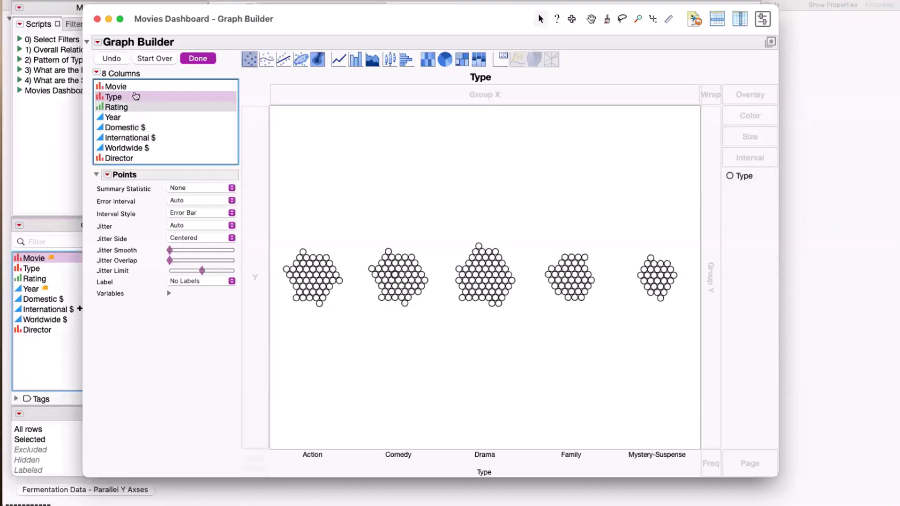
Step: Place Rating on the Y axis against Type and switch the graph to a heatmap
{"action": "left_click_drag", "start_coordinate": [113, 108], "coordinate": [246, 186]}
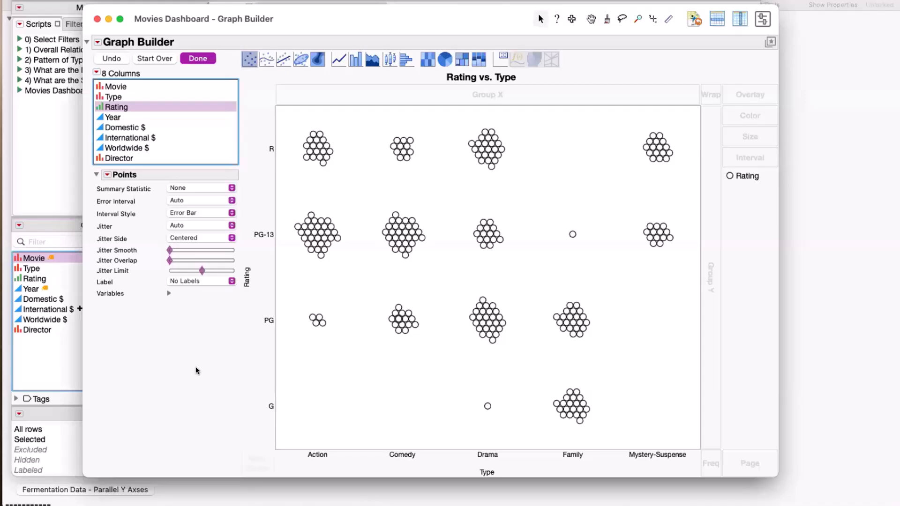
{"action": "mouse_move", "coordinate": [250, 80]}
{"action": "left_mouse_down"}
{"action": "mouse_move", "coordinate": [544, 84]}
{"action": "mouse_move", "coordinate": [555, 49]}
{"action": "mouse_move", "coordinate": [225, 38]}
{"action": "mouse_move", "coordinate": [342, 91]}
{"action": "mouse_move", "coordinate": [377, 88]}
{"action": "left_mouse_up"}
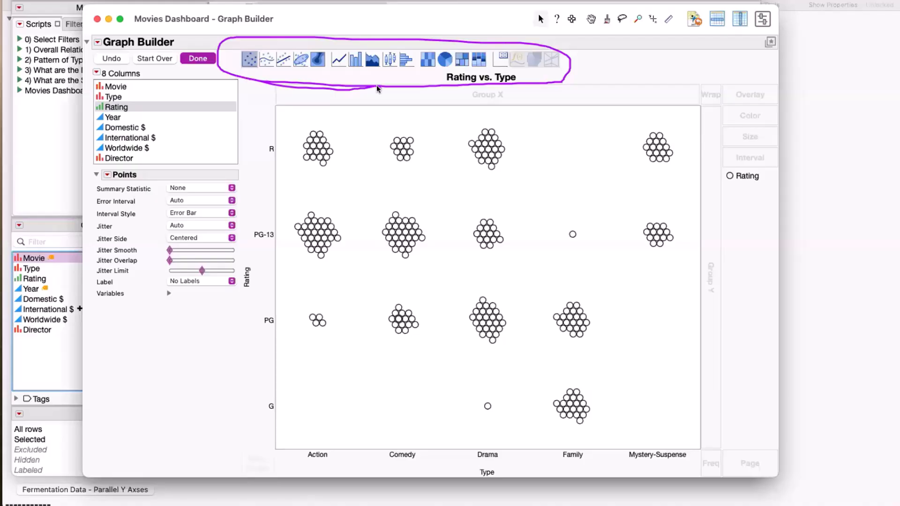
{"action": "mouse_move", "coordinate": [208, 341]}
{"action": "left_mouse_down"}
{"action": "mouse_move", "coordinate": [281, 292]}
{"action": "mouse_move", "coordinate": [232, 265]}
{"action": "mouse_move", "coordinate": [231, 281]}
{"action": "mouse_move", "coordinate": [255, 257]}
{"action": "mouse_move", "coordinate": [258, 309]}
{"action": "left_mouse_up"}
{"action": "mouse_move", "coordinate": [278, 271]}
{"action": "left_mouse_down"}
{"action": "mouse_move", "coordinate": [237, 317]}
{"action": "mouse_move", "coordinate": [450, 492]}
{"action": "mouse_move", "coordinate": [467, 446]}
{"action": "mouse_move", "coordinate": [478, 485]}
{"action": "left_mouse_up"}
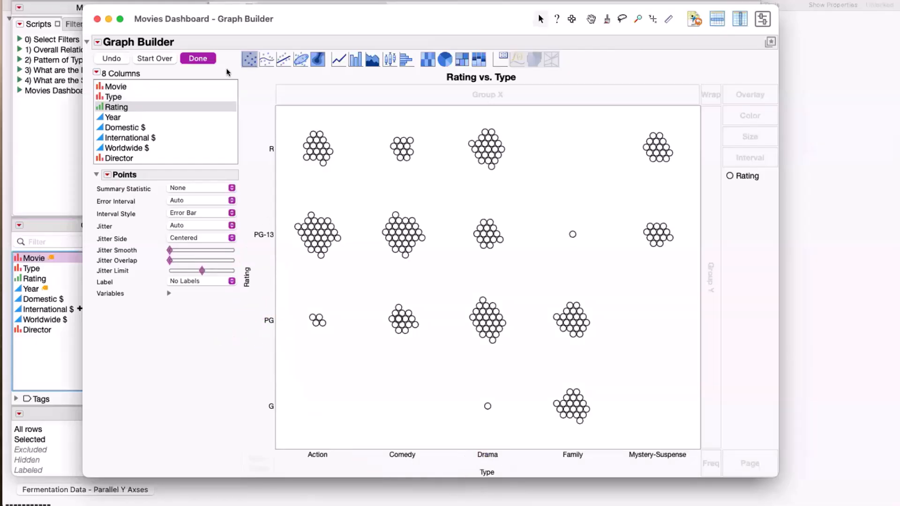
{"action": "mouse_move", "coordinate": [231, 71]}
{"action": "left_mouse_down"}
{"action": "mouse_move", "coordinate": [468, 75]}
{"action": "mouse_move", "coordinate": [453, 101]}
{"action": "mouse_move", "coordinate": [473, 89]}
{"action": "mouse_move", "coordinate": [489, 56]}
{"action": "mouse_move", "coordinate": [516, 61]}
{"action": "mouse_move", "coordinate": [259, 40]}
{"action": "mouse_move", "coordinate": [235, 68]}
{"action": "mouse_move", "coordinate": [265, 66]}
{"action": "mouse_move", "coordinate": [233, 60]}
{"action": "left_mouse_up"}
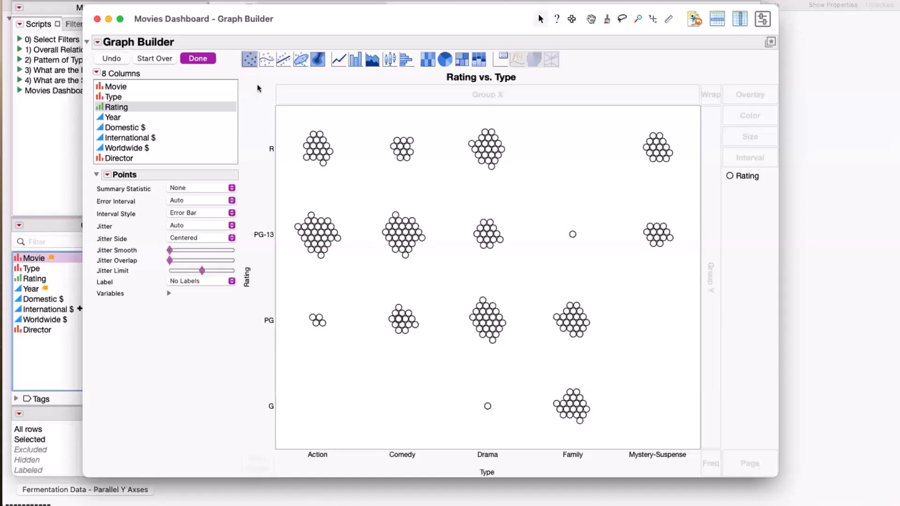
{"action": "left_click", "coordinate": [425, 60]}
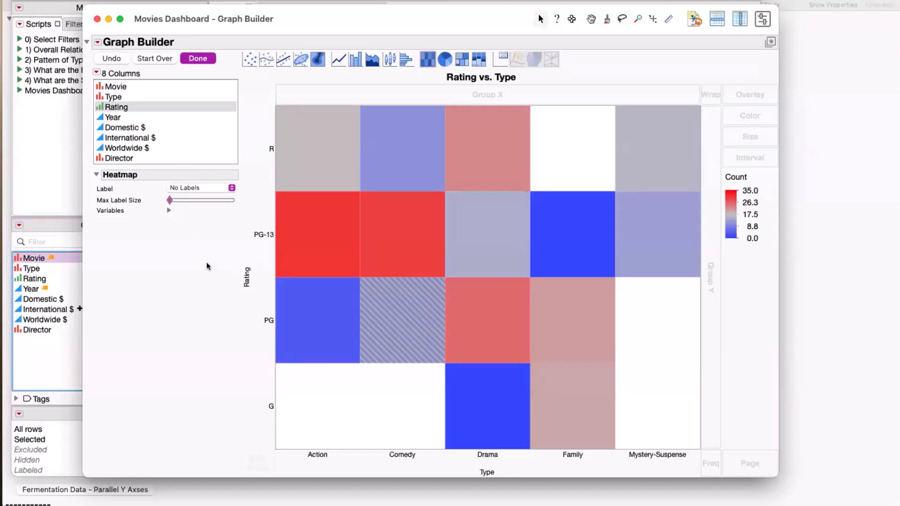
Step: Examine the heatmap's Count legend and its gradient settings, such as color theme and scale type
{"action": "mouse_move", "coordinate": [745, 289]}
{"action": "left_mouse_down"}
{"action": "mouse_move", "coordinate": [769, 220]}
{"action": "mouse_move", "coordinate": [696, 166]}
{"action": "mouse_move", "coordinate": [705, 272]}
{"action": "mouse_move", "coordinate": [738, 171]}
{"action": "mouse_move", "coordinate": [689, 241]}
{"action": "mouse_move", "coordinate": [722, 278]}
{"action": "mouse_move", "coordinate": [759, 273]}
{"action": "left_mouse_up"}
{"action": "mouse_move", "coordinate": [200, 307]}
{"action": "left_mouse_down"}
{"action": "mouse_move", "coordinate": [260, 298]}
{"action": "mouse_move", "coordinate": [351, 226]}
{"action": "left_mouse_up"}
{"action": "mouse_move", "coordinate": [301, 173]}
{"action": "left_mouse_down"}
{"action": "mouse_move", "coordinate": [294, 263]}
{"action": "mouse_move", "coordinate": [296, 234]}
{"action": "mouse_move", "coordinate": [311, 265]}
{"action": "mouse_move", "coordinate": [335, 257]}
{"action": "mouse_move", "coordinate": [313, 207]}
{"action": "left_mouse_up"}
{"action": "left_click_drag", "start_coordinate": [776, 217], "coordinate": [729, 267]}
{"action": "right_click", "coordinate": [731, 213]}
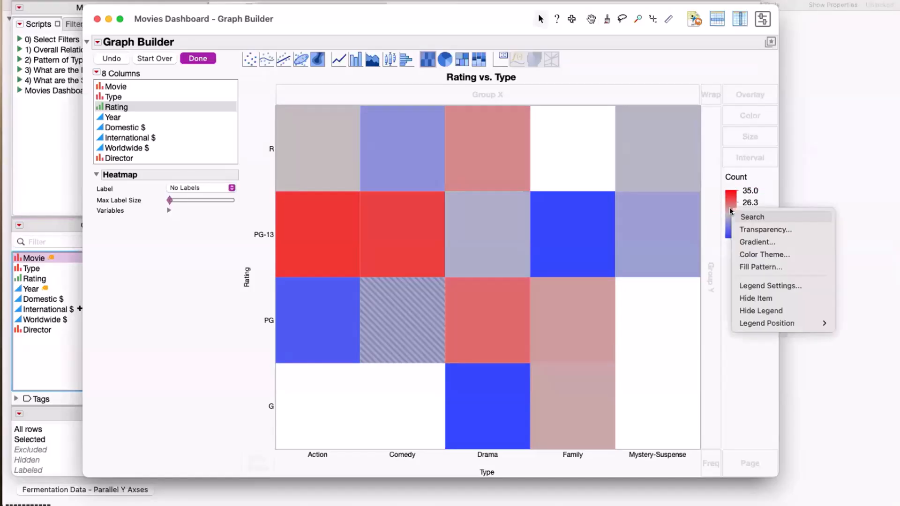
{"action": "left_click", "coordinate": [744, 240]}
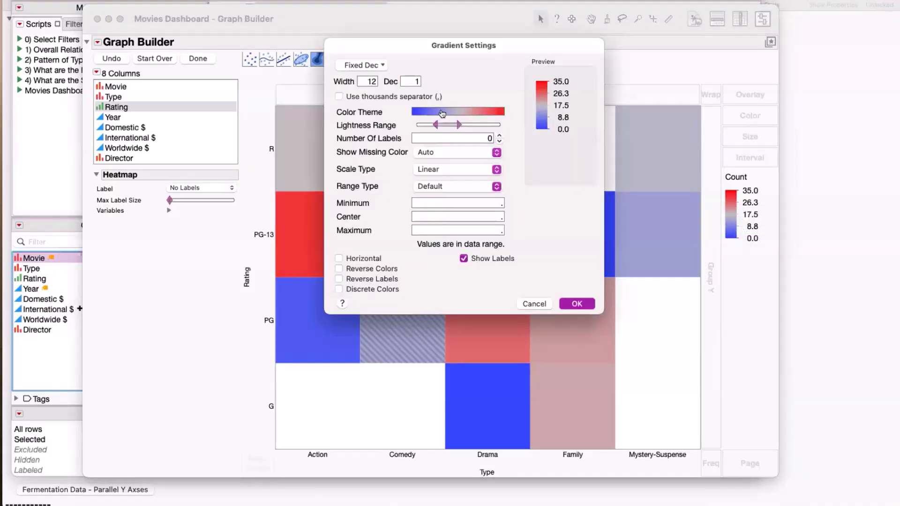
{"action": "left_click_drag", "start_coordinate": [562, 49], "coordinate": [552, 160]}
{"action": "left_click", "coordinate": [578, 304]}
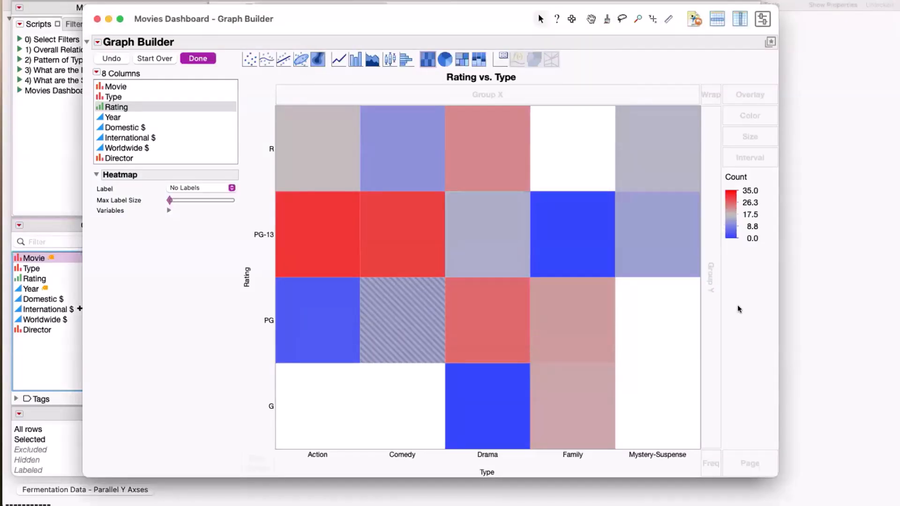
Step: Color the heatmap by Worldwide $ and inspect the details of the PG-13 Drama cell
{"action": "mouse_move", "coordinate": [750, 73]}
{"action": "left_mouse_down"}
{"action": "mouse_move", "coordinate": [723, 83]}
{"action": "mouse_move", "coordinate": [746, 108]}
{"action": "mouse_move", "coordinate": [735, 69]}
{"action": "mouse_move", "coordinate": [715, 94]}
{"action": "mouse_move", "coordinate": [721, 108]}
{"action": "left_mouse_up"}
{"action": "mouse_move", "coordinate": [729, 66]}
{"action": "left_mouse_down"}
{"action": "mouse_move", "coordinate": [783, 132]}
{"action": "mouse_move", "coordinate": [723, 115]}
{"action": "left_mouse_up"}
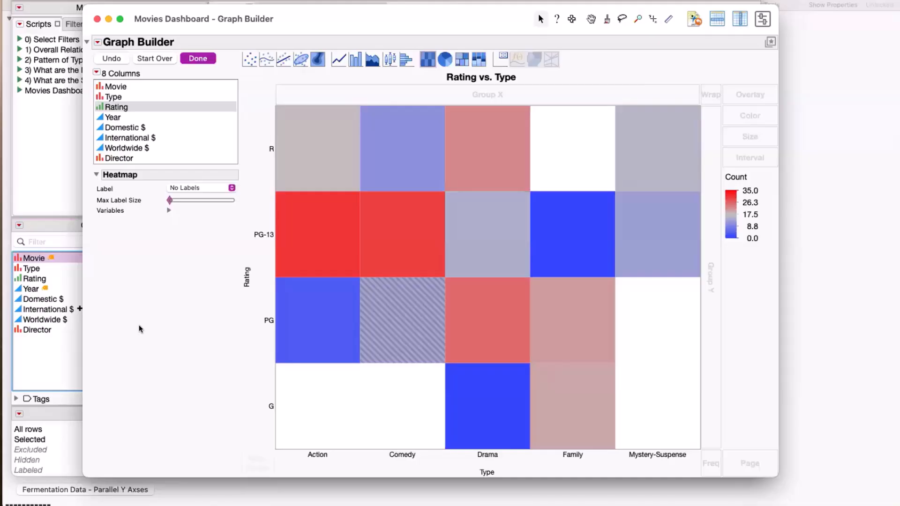
{"action": "left_click", "coordinate": [118, 148]}
{"action": "left_click_drag", "start_coordinate": [265, 153], "coordinate": [723, 120]}
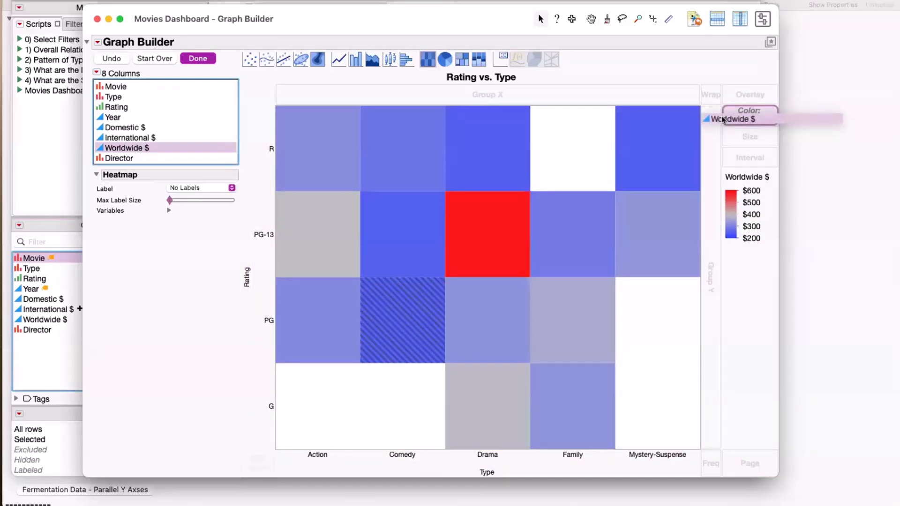
{"action": "left_click_drag", "start_coordinate": [721, 116], "coordinate": [748, 121]}
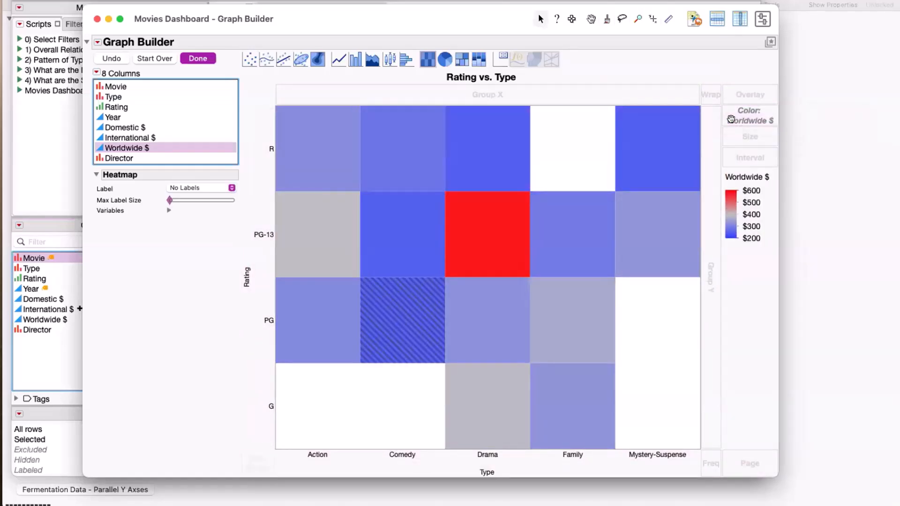
{"action": "left_click", "coordinate": [211, 389]}
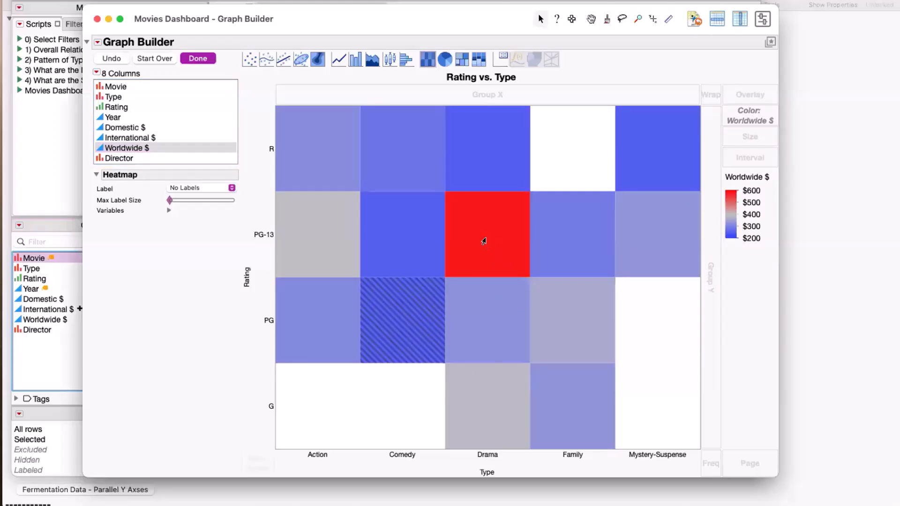
{"action": "mouse_move", "coordinate": [484, 241]}
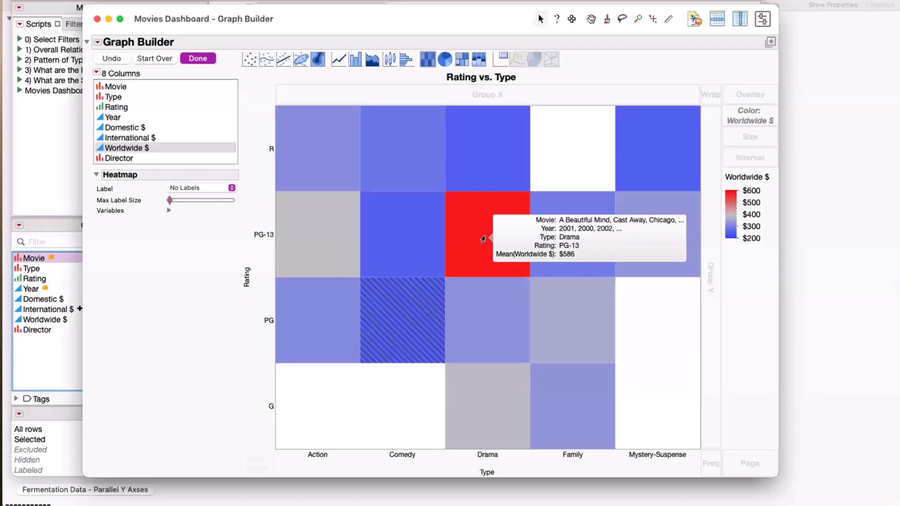
{"action": "mouse_move", "coordinate": [537, 229]}
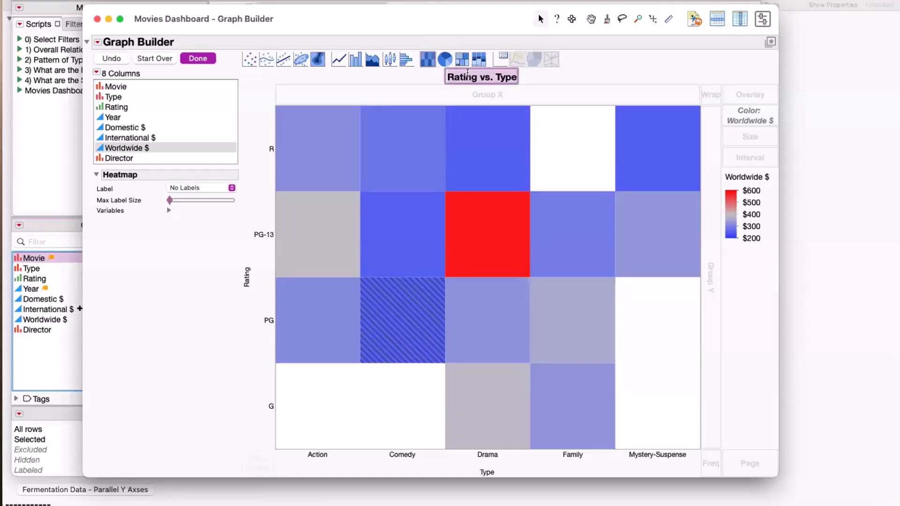
Step: Retitle the graph as "My First Graph - What Type of Movie?"
{"action": "left_click", "coordinate": [467, 72]}
{"action": "type", "text": "My "}
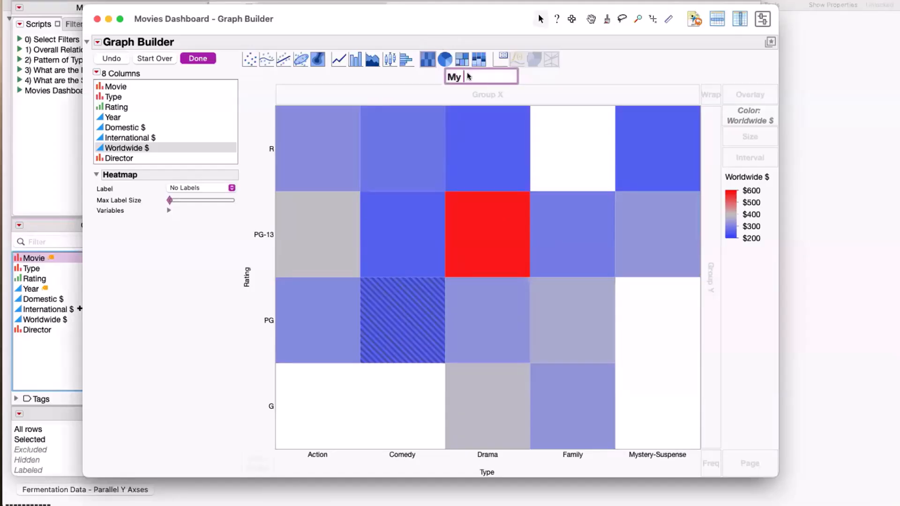
{"action": "type", "text": "First Graph -"}
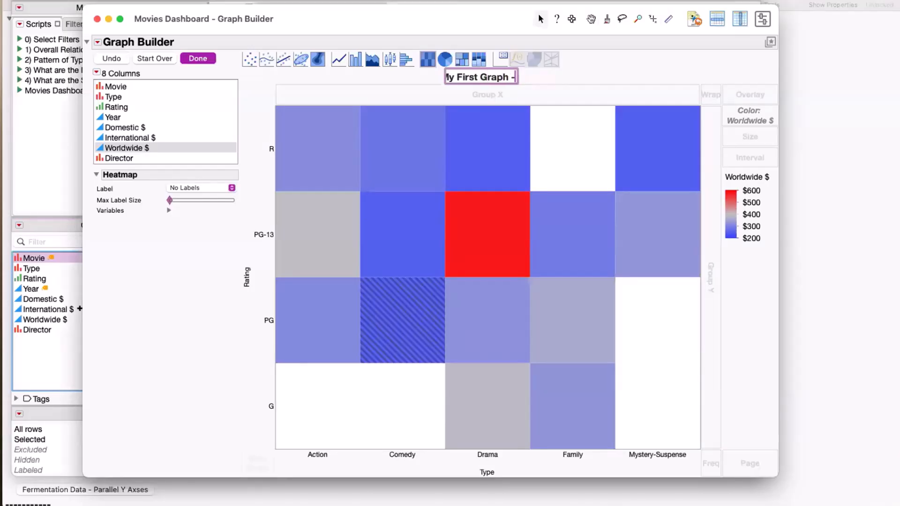
{"action": "type", "text": " Where"}
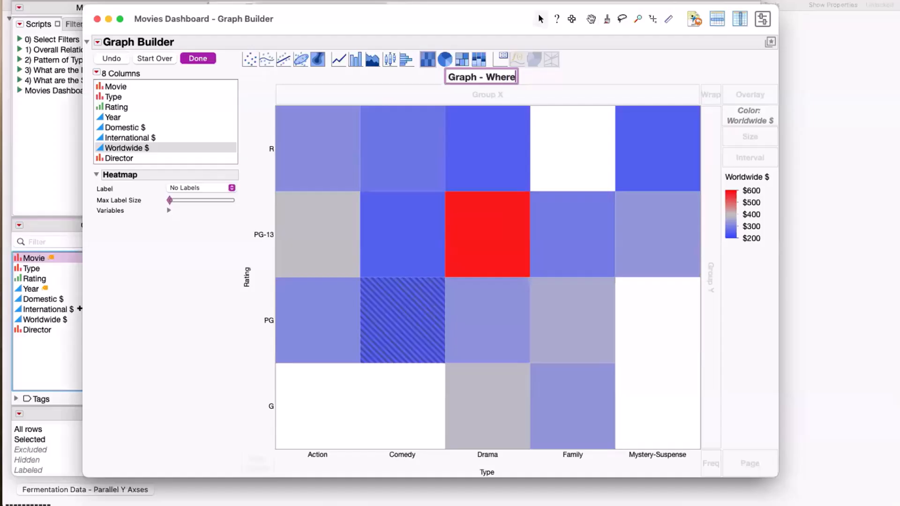
{"action": "key", "text": "BackSpace"}
{"action": "key", "text": "BackSpace"}
{"action": "key", "text": "BackSpace"}
{"action": "key", "text": "BackSpace"}
{"action": "type", "text": "h"}
{"action": "type", "text": "a"}
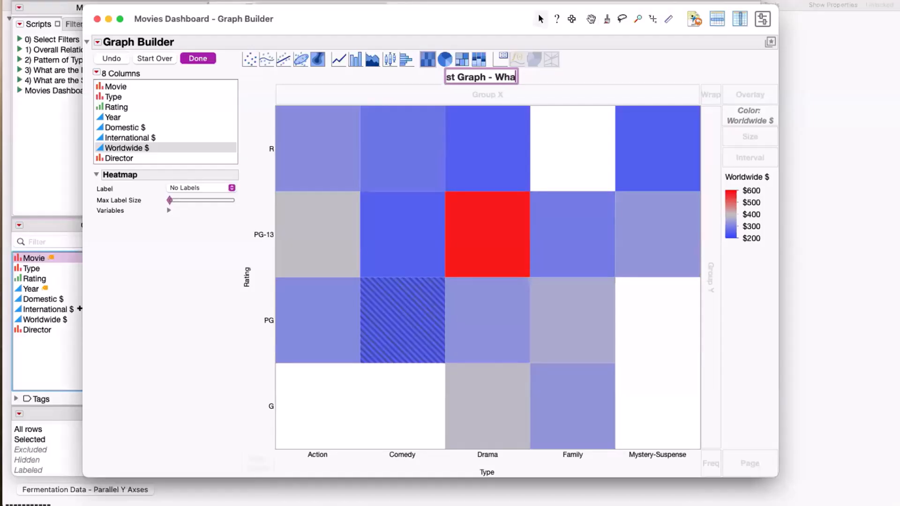
{"action": "type", "text": "t Type "}
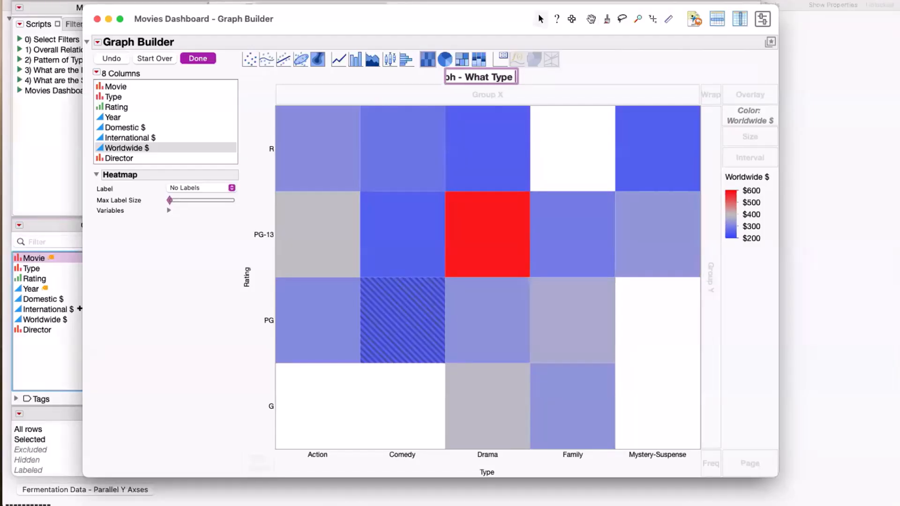
{"action": "type", "text": "of Movie?"}
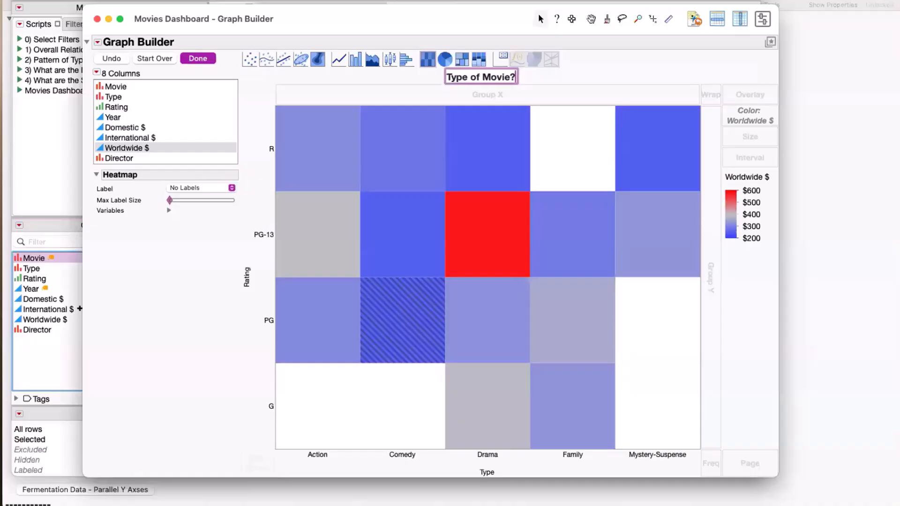
{"action": "left_click", "coordinate": [512, 141]}
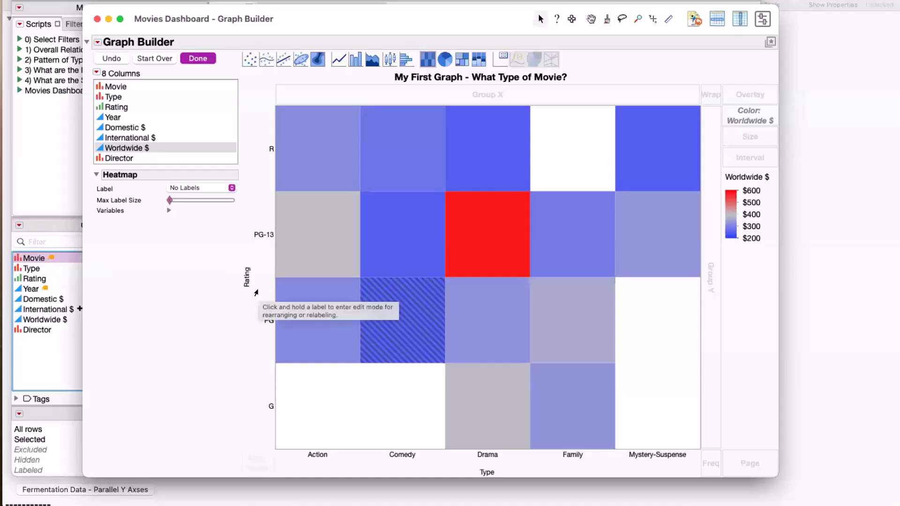
Step: Finish the heatmap so only the graph is displayed, and reposition its window over the data table
{"action": "left_click_drag", "start_coordinate": [360, 34], "coordinate": [468, 27]}
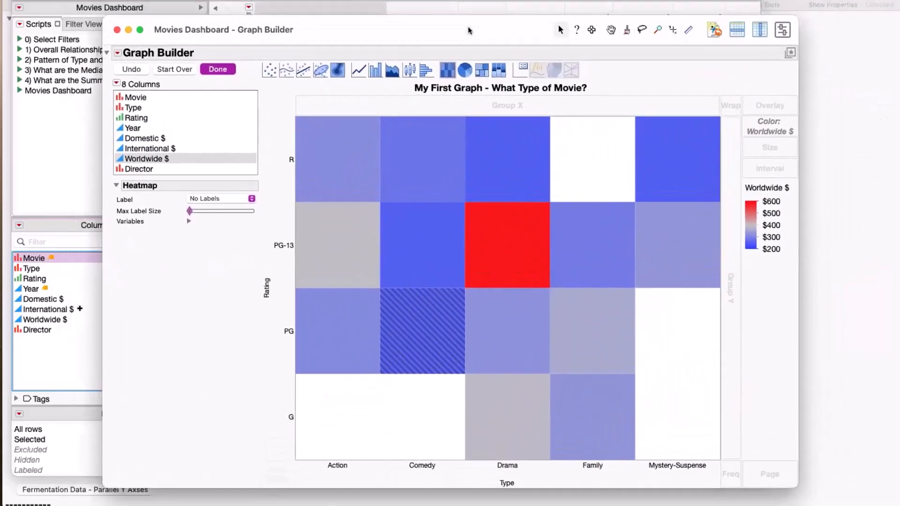
{"action": "left_click", "coordinate": [222, 70]}
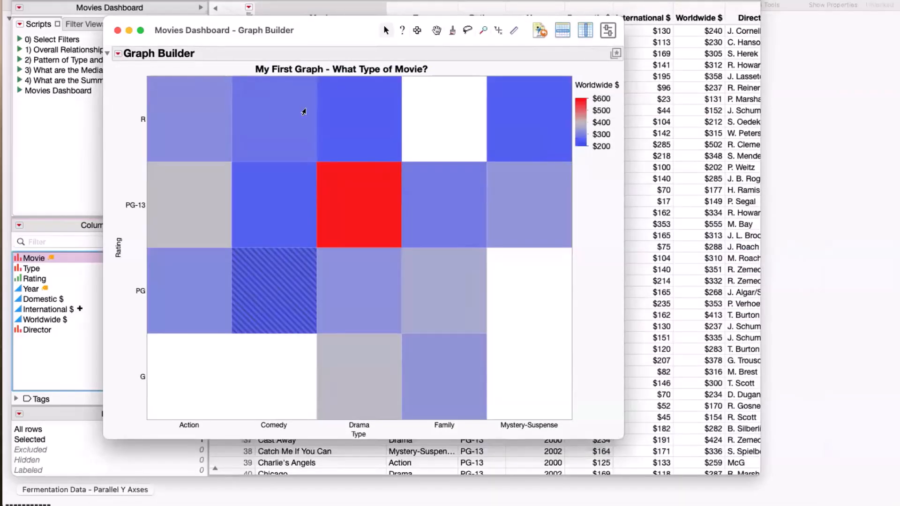
{"action": "mouse_move", "coordinate": [303, 111]}
{"action": "left_click_drag", "start_coordinate": [325, 41], "coordinate": [328, 23]}
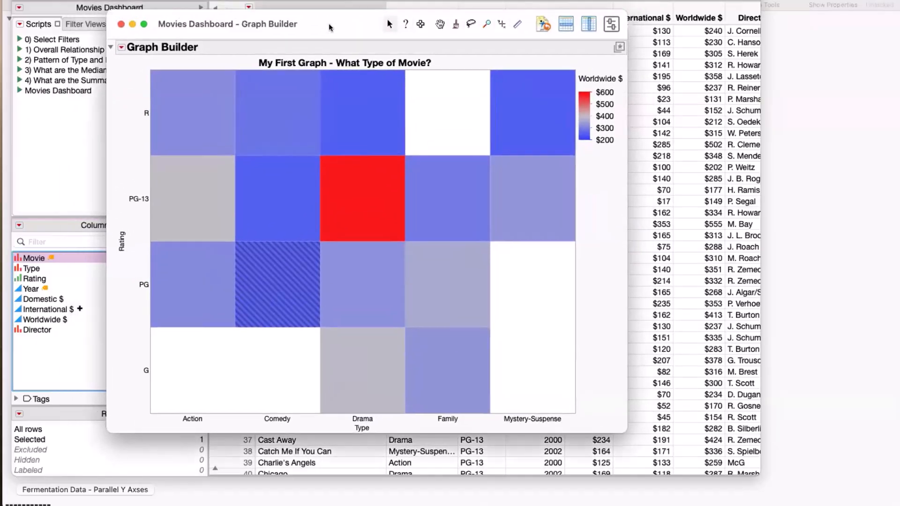
Step: Show the heatmap's control panel again, then close it to return to the finished graph
{"action": "left_click", "coordinate": [122, 48]}
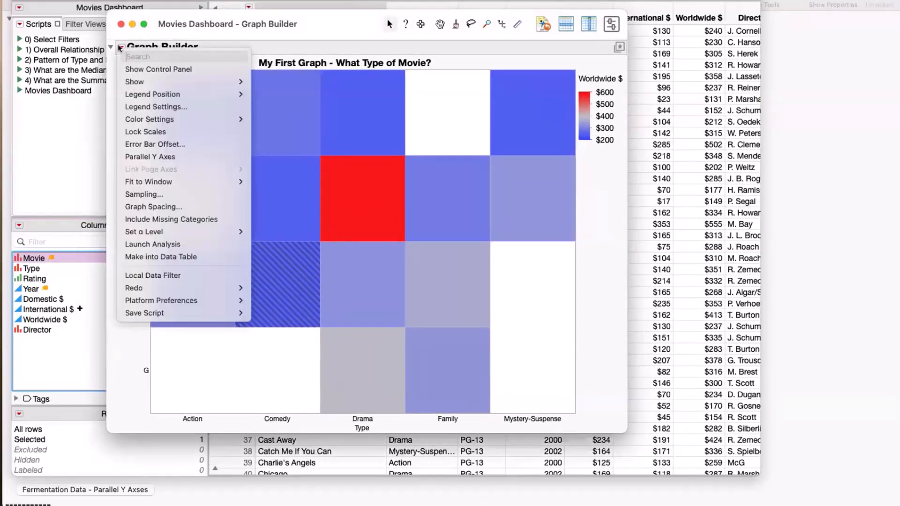
{"action": "left_click_drag", "start_coordinate": [219, 33], "coordinate": [211, 33]}
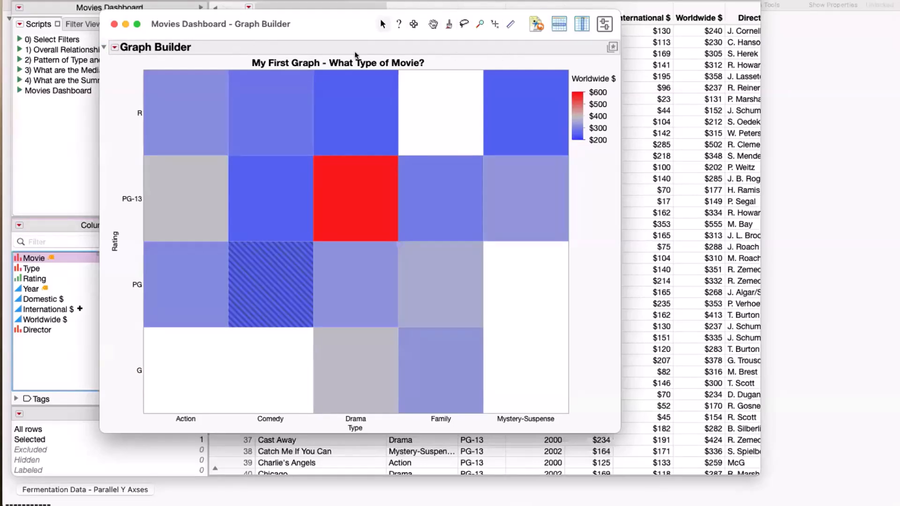
{"action": "left_click", "coordinate": [114, 48]}
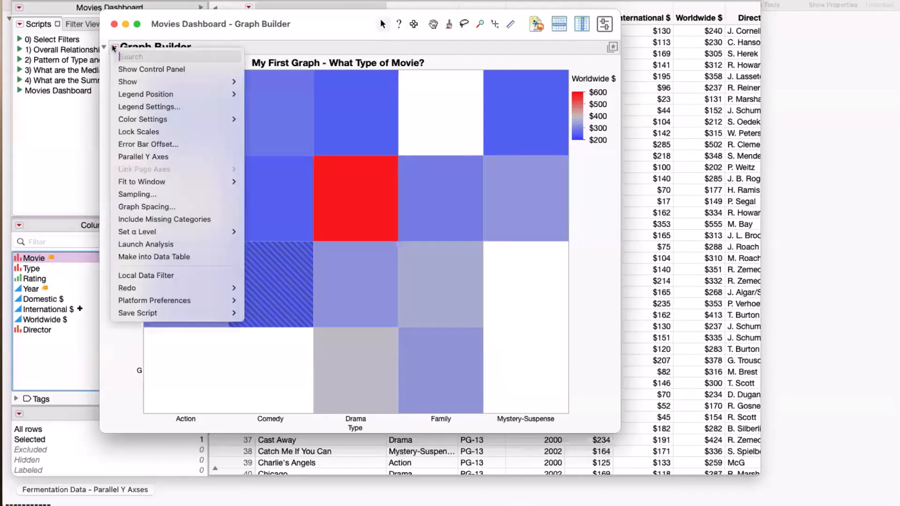
{"action": "left_click", "coordinate": [142, 70]}
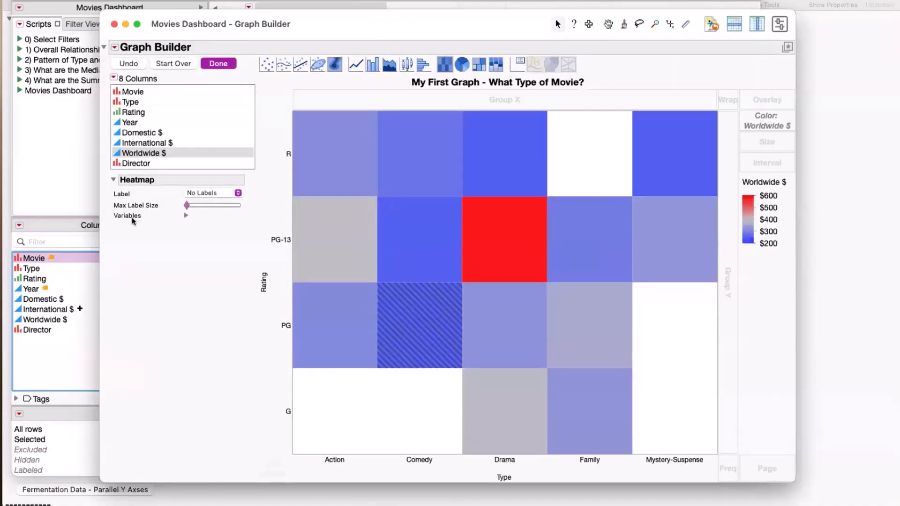
{"action": "mouse_move", "coordinate": [309, 203]}
{"action": "left_mouse_down"}
{"action": "mouse_move", "coordinate": [102, 79]}
{"action": "mouse_move", "coordinate": [161, 212]}
{"action": "left_mouse_up"}
{"action": "left_click", "coordinate": [210, 64]}
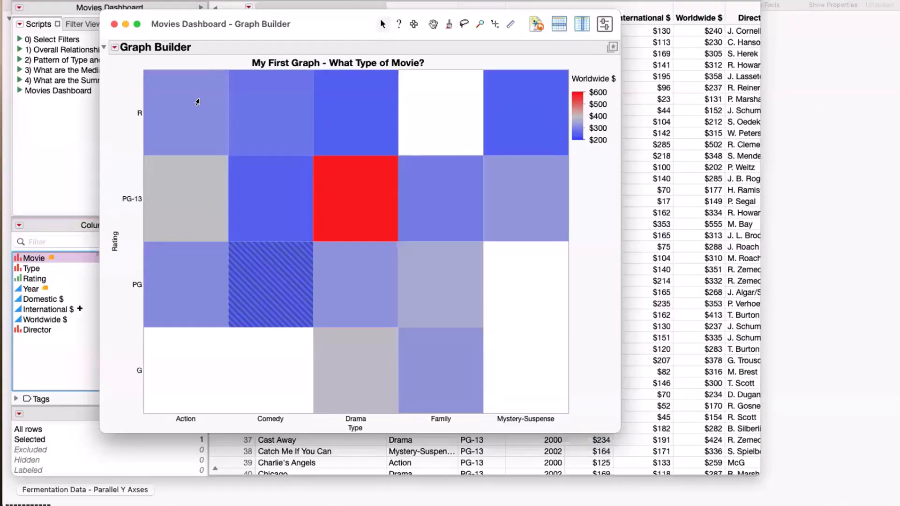
Step: Save the heatmap's script to the data table under the name "My First Graph - What Type of Movie?"
{"action": "left_click_drag", "start_coordinate": [309, 33], "coordinate": [323, 55]}
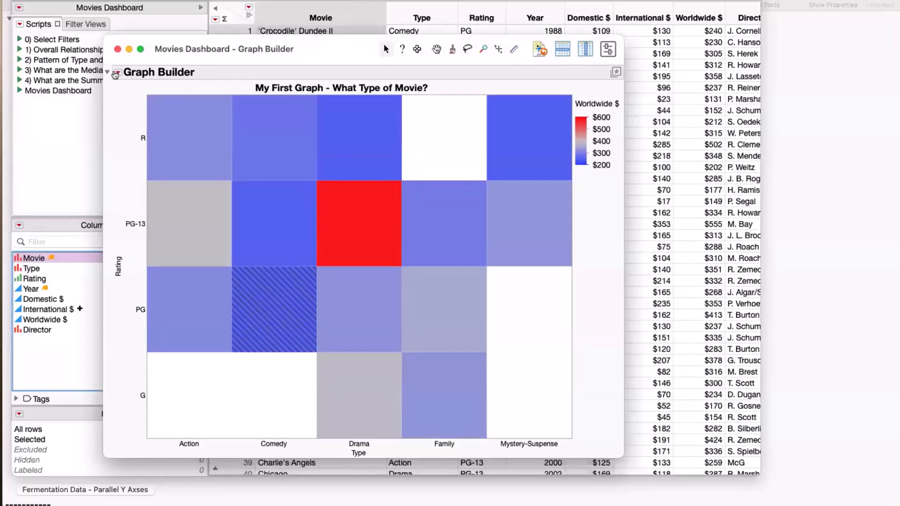
{"action": "left_click", "coordinate": [116, 73]}
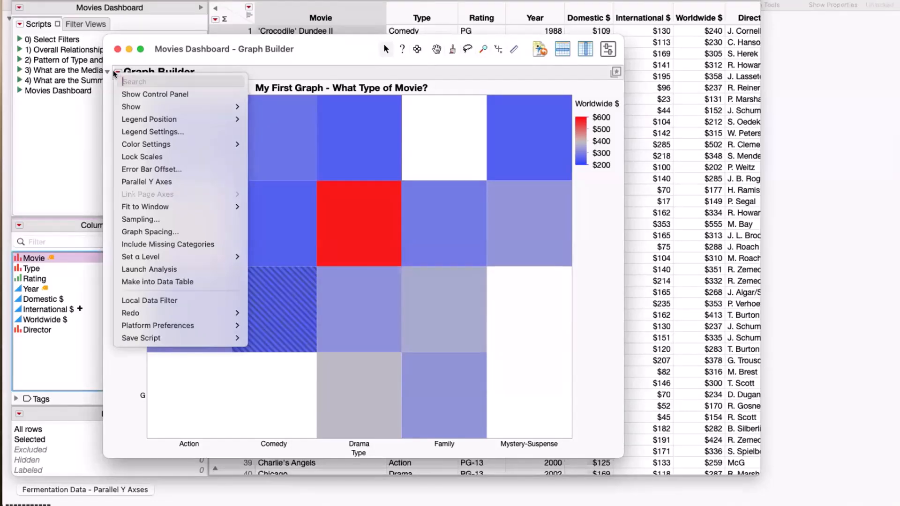
{"action": "mouse_move", "coordinate": [194, 338]}
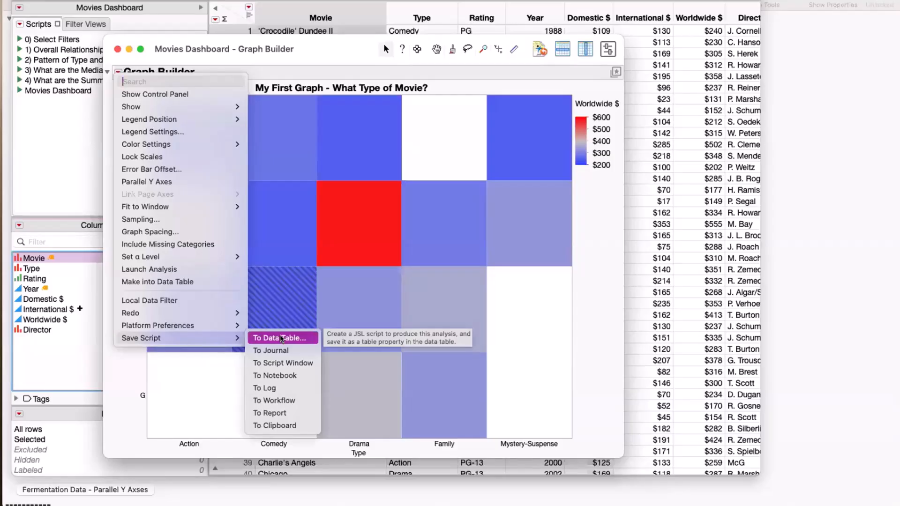
{"action": "left_click", "coordinate": [281, 338]}
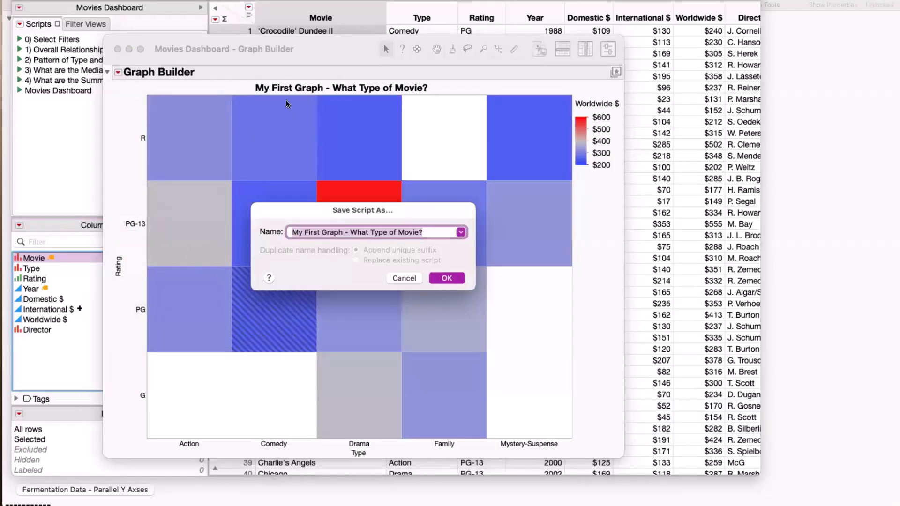
{"action": "left_click", "coordinate": [448, 279]}
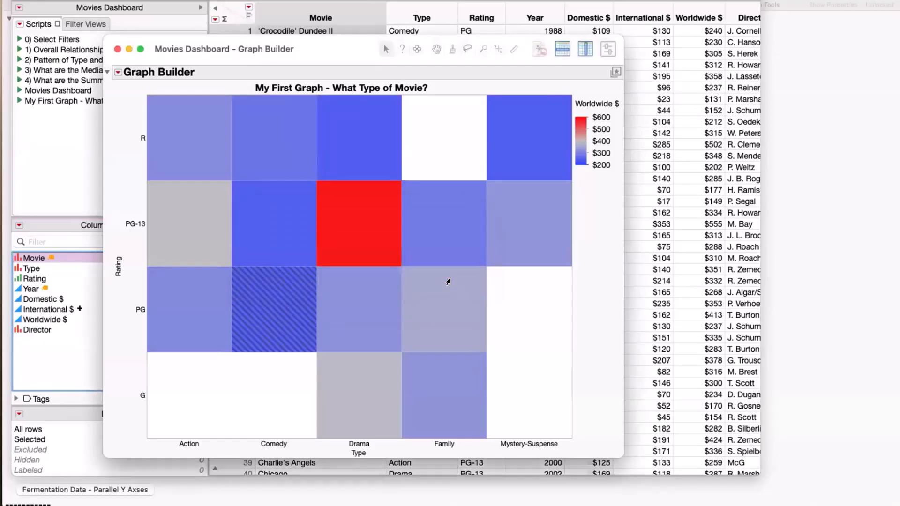
Step: Close the heatmap window and select its saved script in the movies data table
{"action": "left_click", "coordinate": [117, 50]}
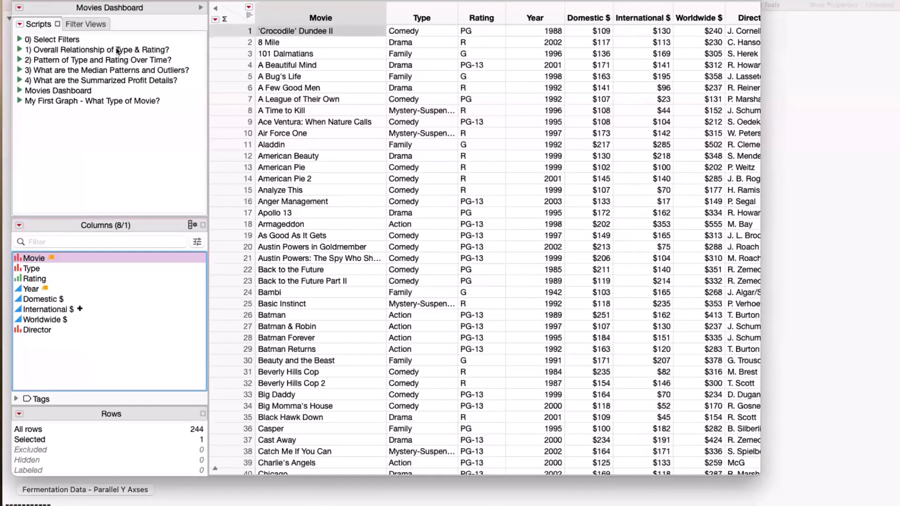
{"action": "left_click", "coordinate": [91, 102]}
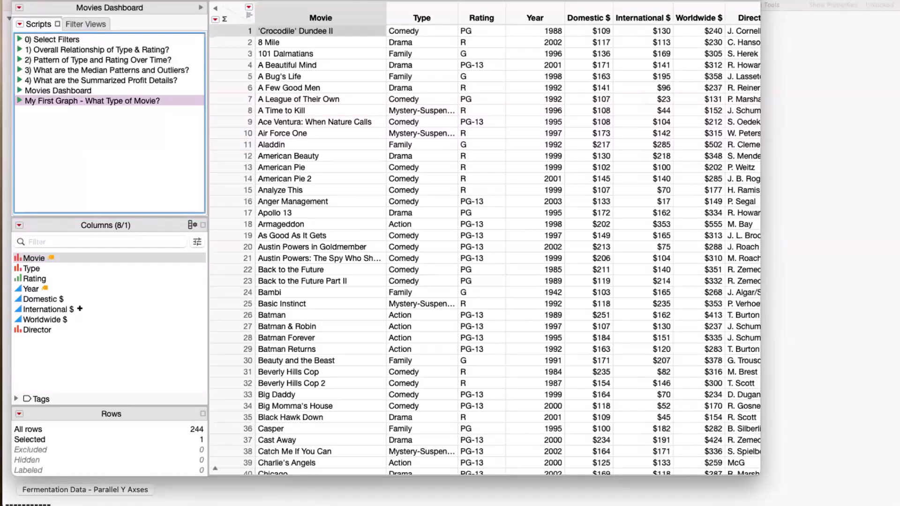
{"action": "mouse_move", "coordinate": [112, 1]}
{"action": "left_mouse_down"}
{"action": "mouse_move", "coordinate": [97, 0]}
{"action": "mouse_move", "coordinate": [108, 0]}
{"action": "left_mouse_up"}
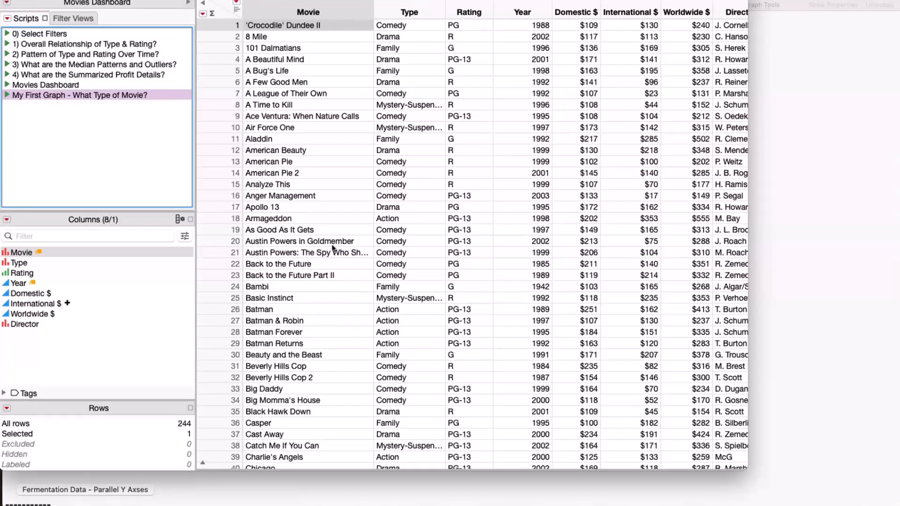
Step: Run the saved "My First Graph - What Type of Movie?" script to reopen the heatmap, and reposition its window over the data table
{"action": "left_click", "coordinate": [24, 19]}
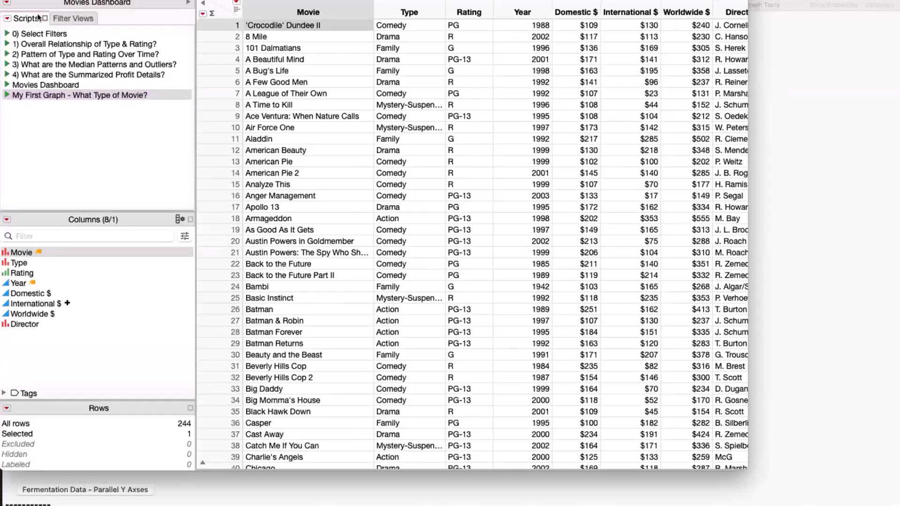
{"action": "left_click", "coordinate": [73, 18]}
{"action": "left_click", "coordinate": [22, 19]}
{"action": "left_click", "coordinate": [6, 96]}
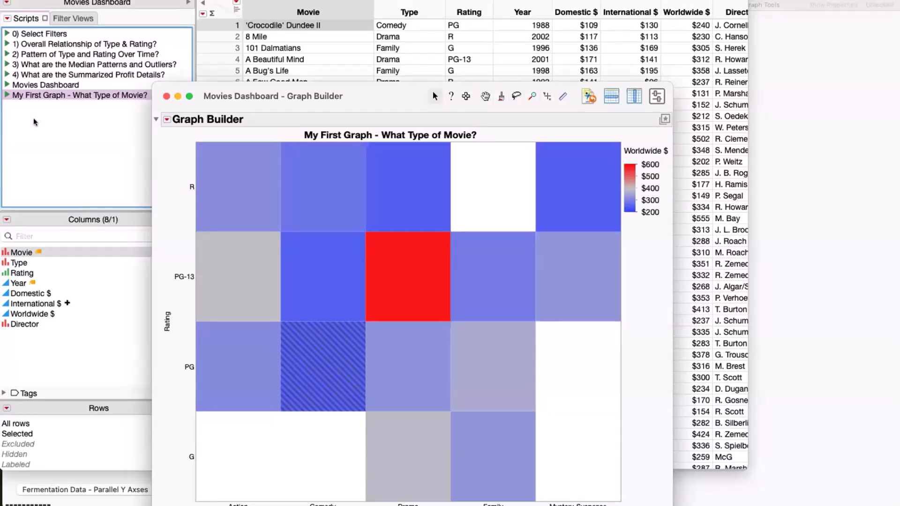
{"action": "left_click_drag", "start_coordinate": [363, 98], "coordinate": [289, 29]}
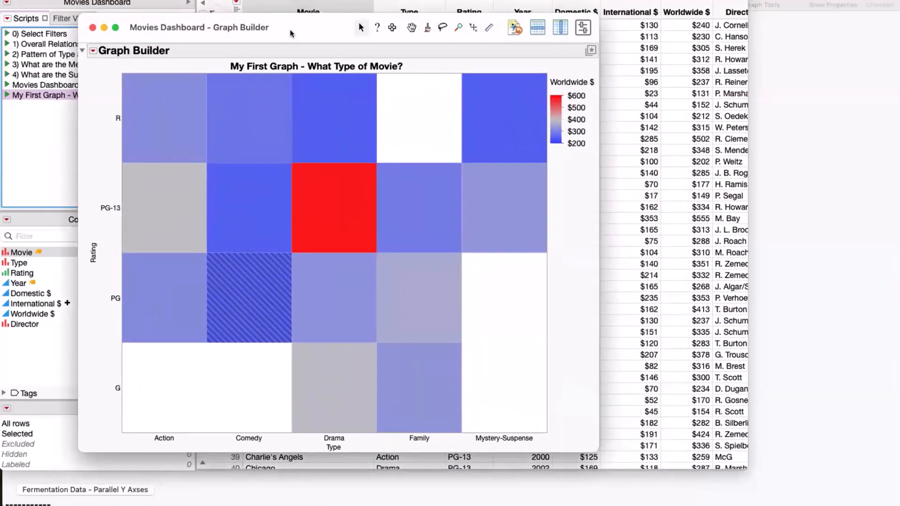